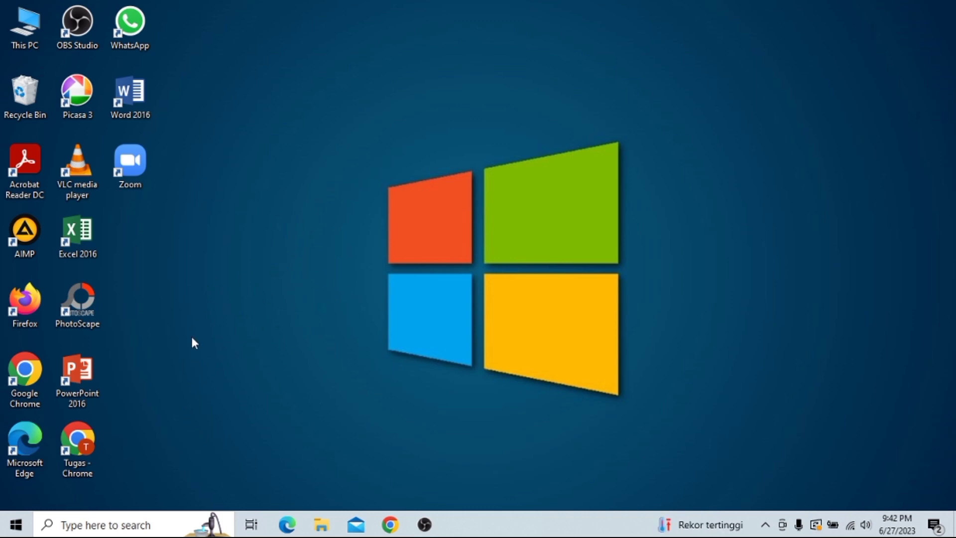
Step: Launch the 'Tugas - Chrome' browser profile from the desktop shortcut
double_click(79, 442)
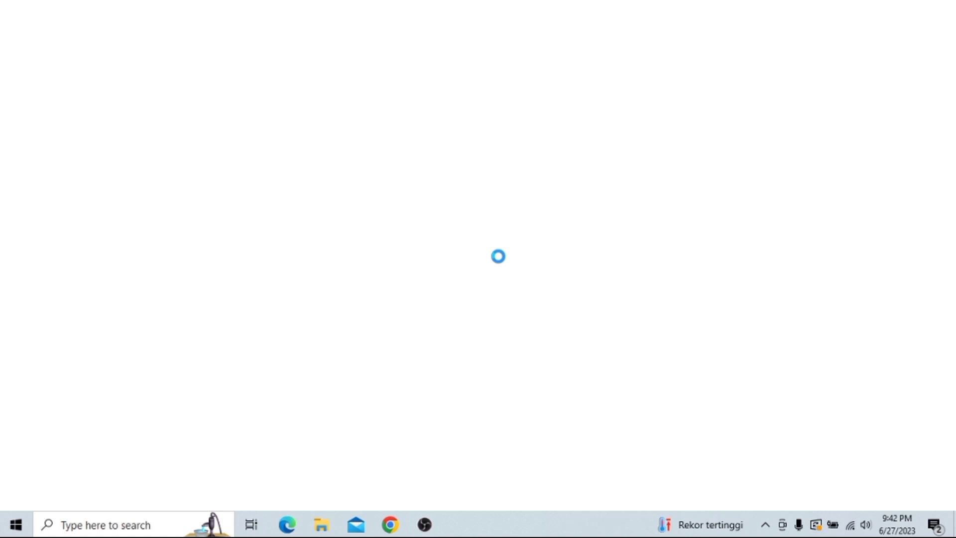
Step: Load simpadu.stkip-pb.ac.id, dismiss the Translate offer, and check the autofilled username and password
type("si")
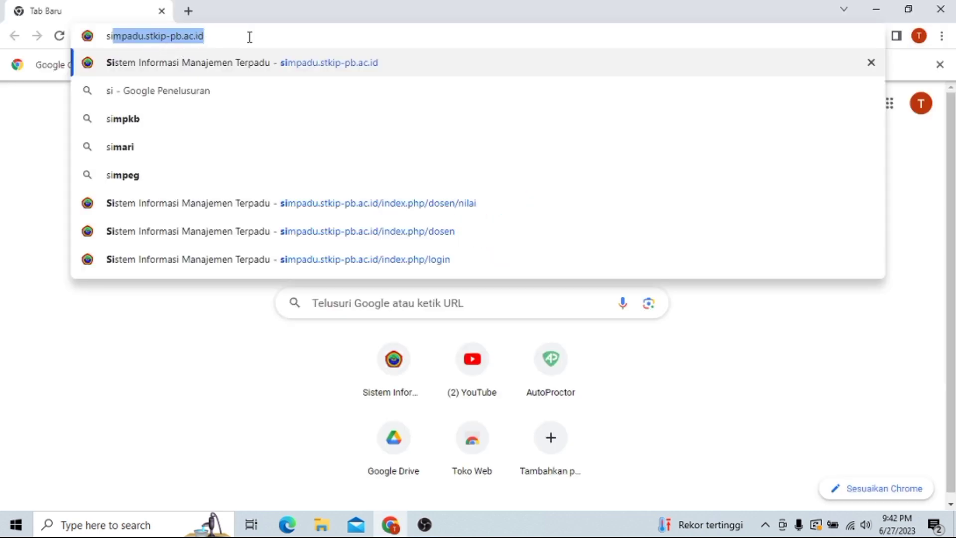
left_click(219, 37)
key("Return")
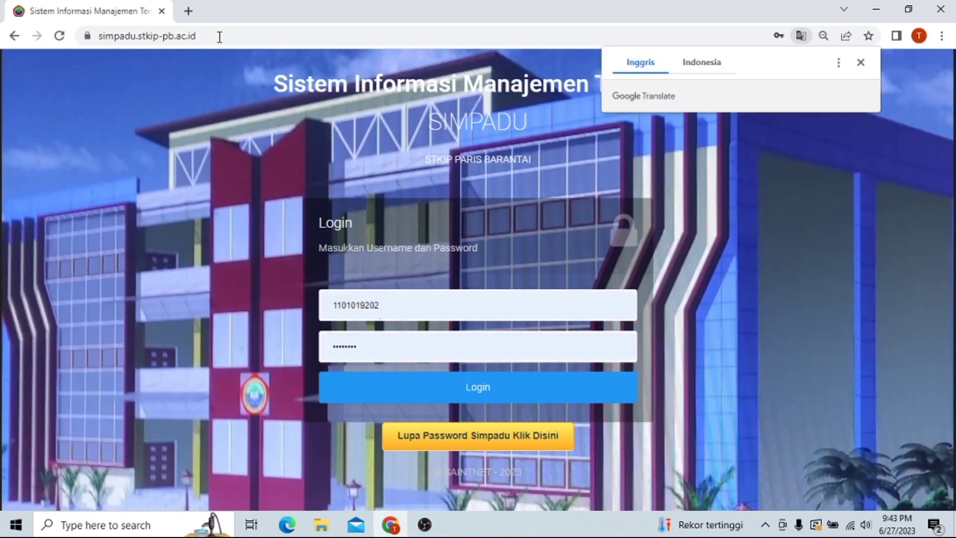
left_click(862, 62)
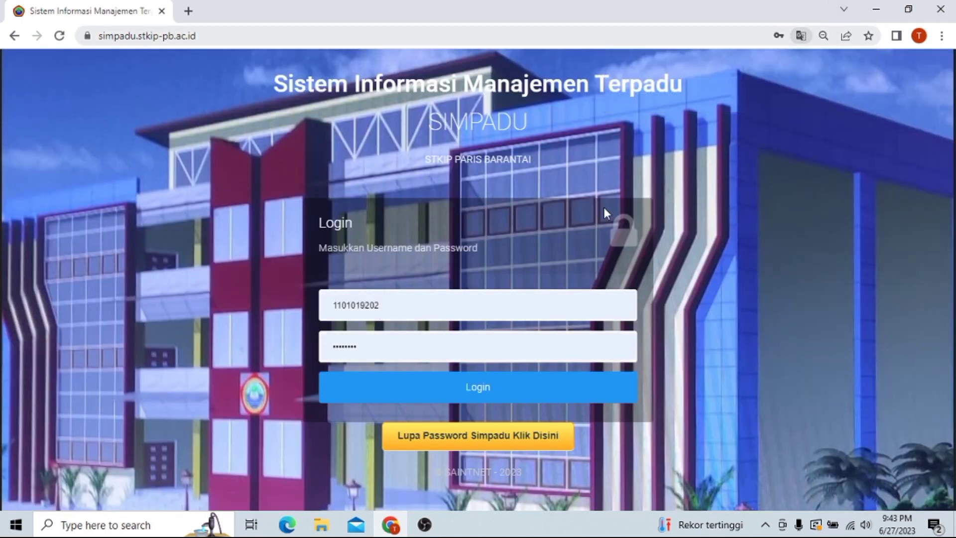
double_click(391, 312)
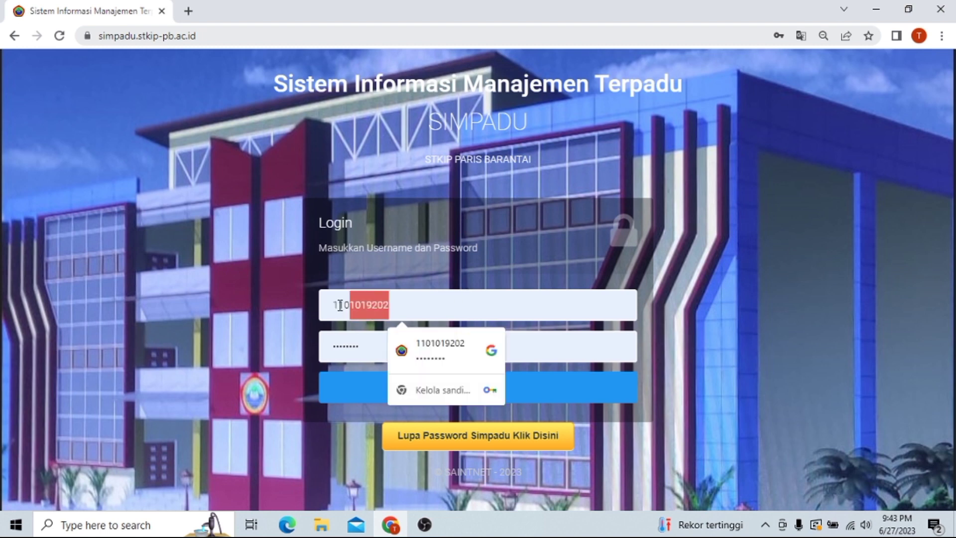
double_click(371, 352)
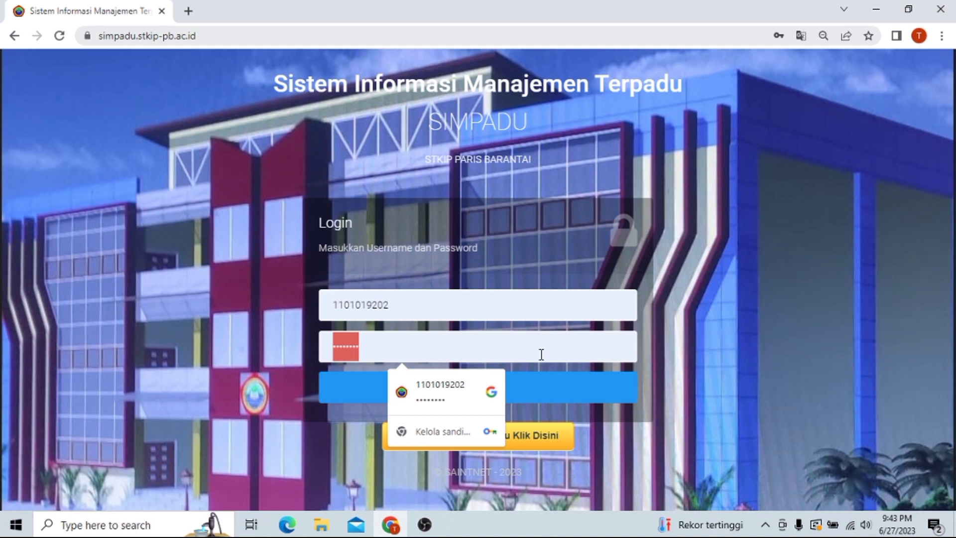
Step: Log in and expand the Data Dosen, Absensi Kehadiran, SK Dosen and Beban Kerja dan RPS menus
left_click(562, 390)
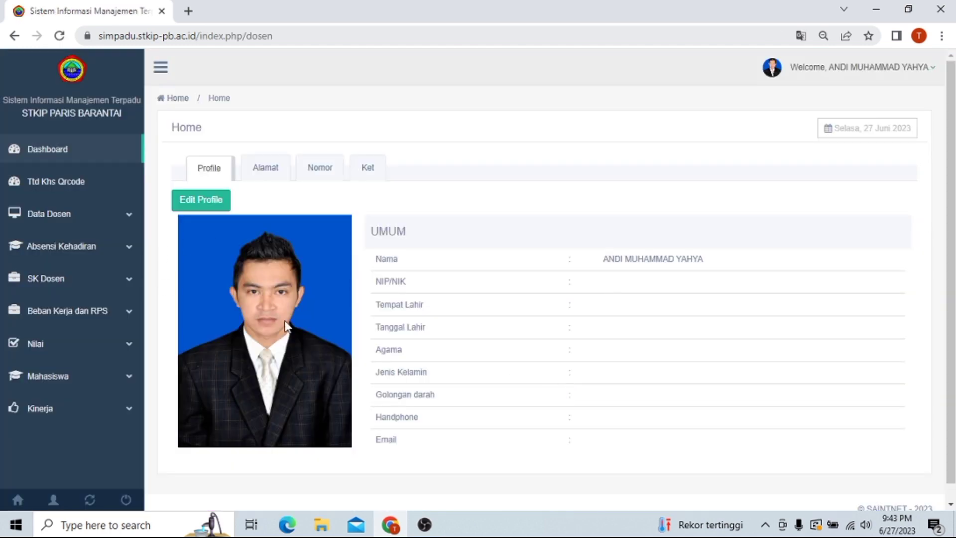
scroll(301, 216, "down", 1)
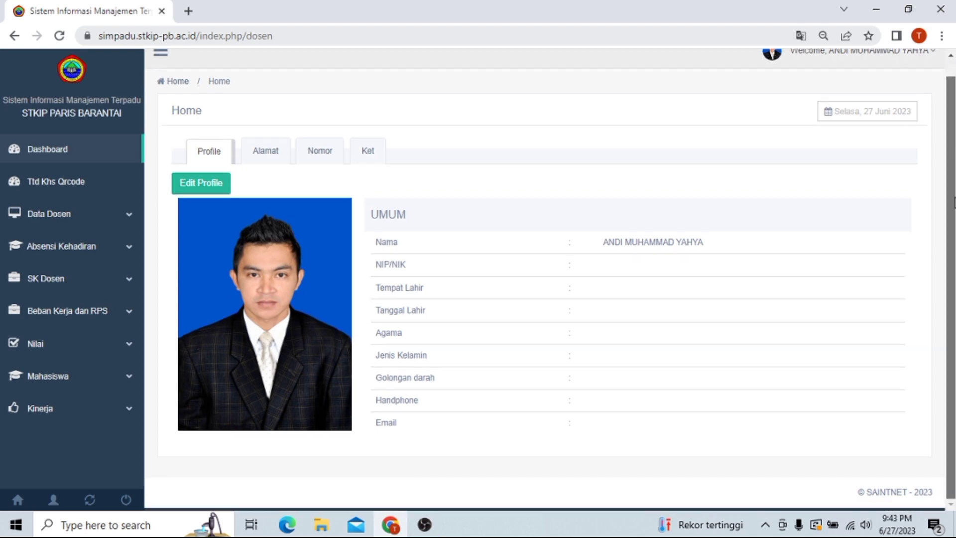
left_click(110, 214)
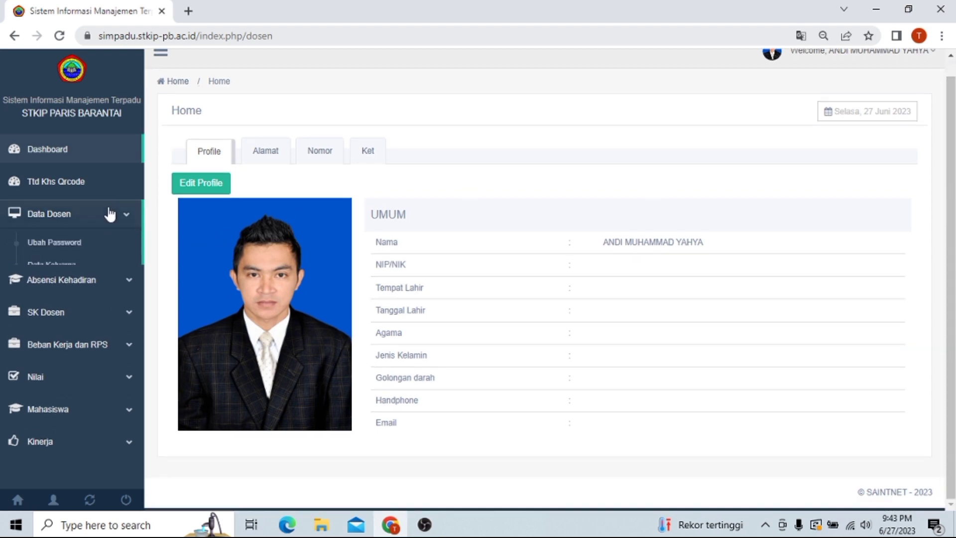
left_click(101, 317)
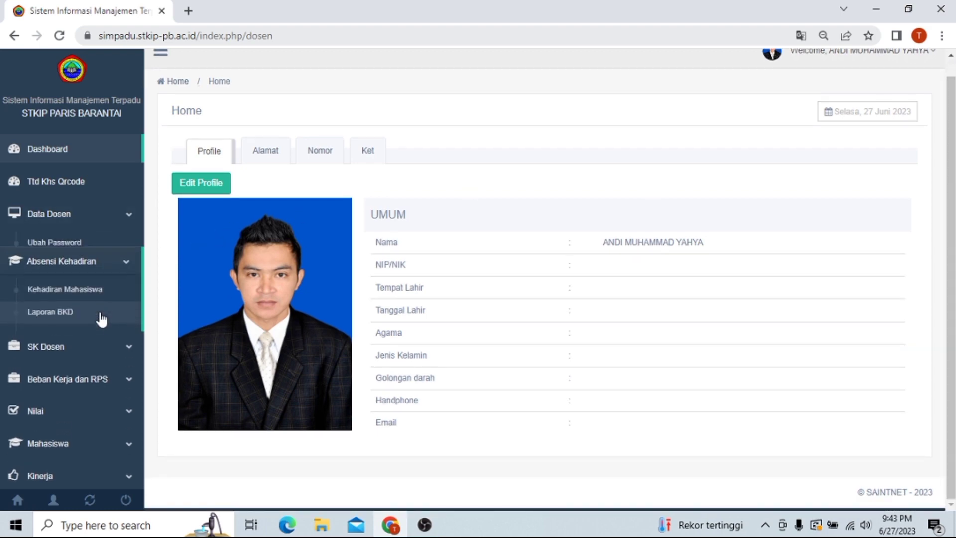
left_click(100, 347)
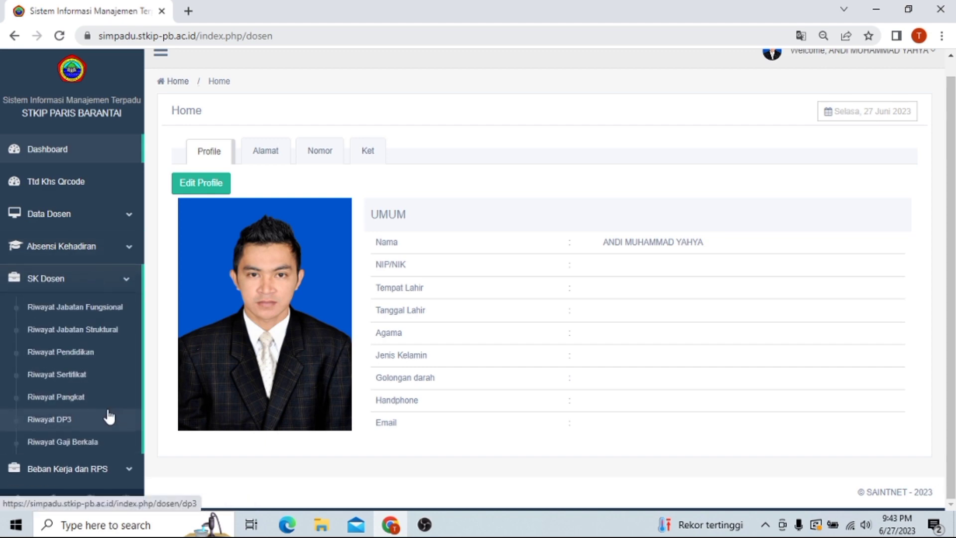
left_click(117, 272)
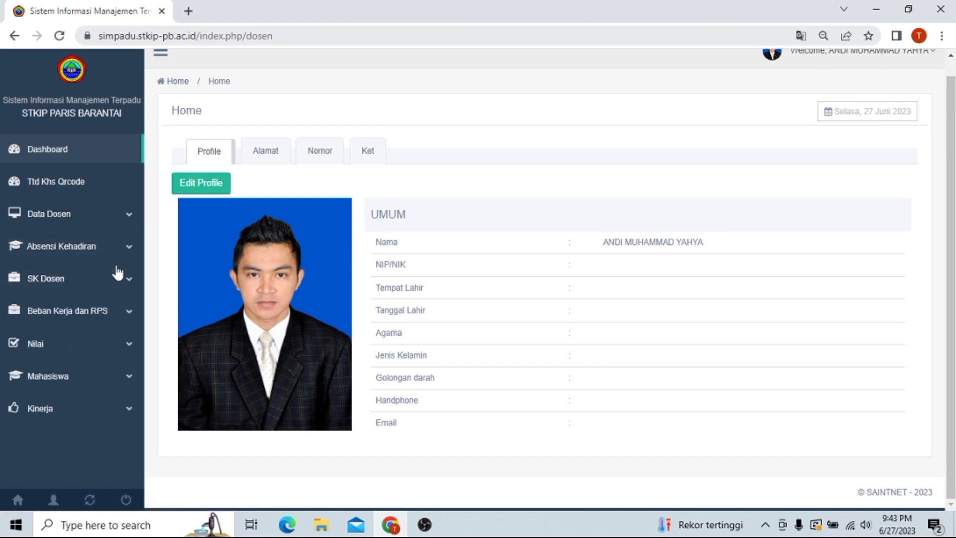
left_click(92, 317)
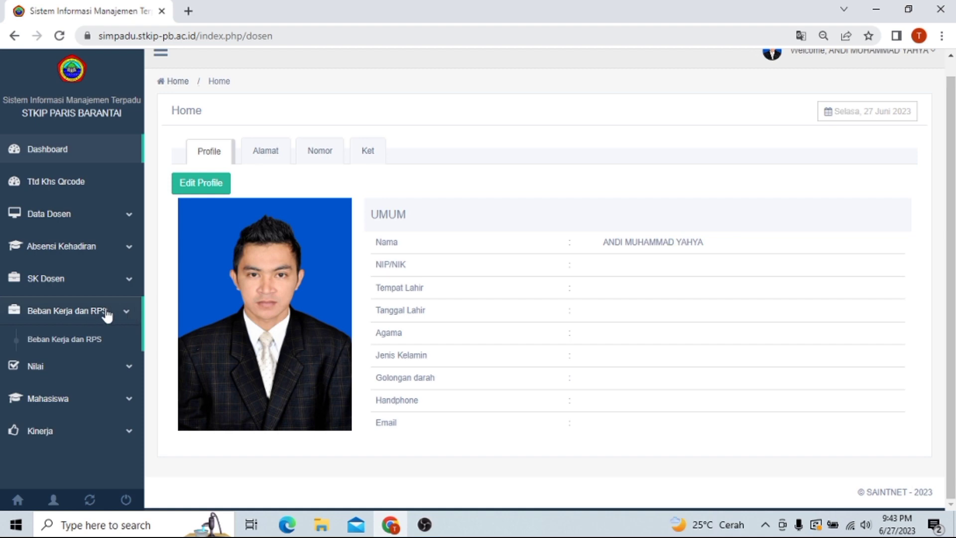
Step: Open the Beban Kerja dan RPS page filtered to Tahun Akademik 2022/2023 Genap
left_click(103, 342)
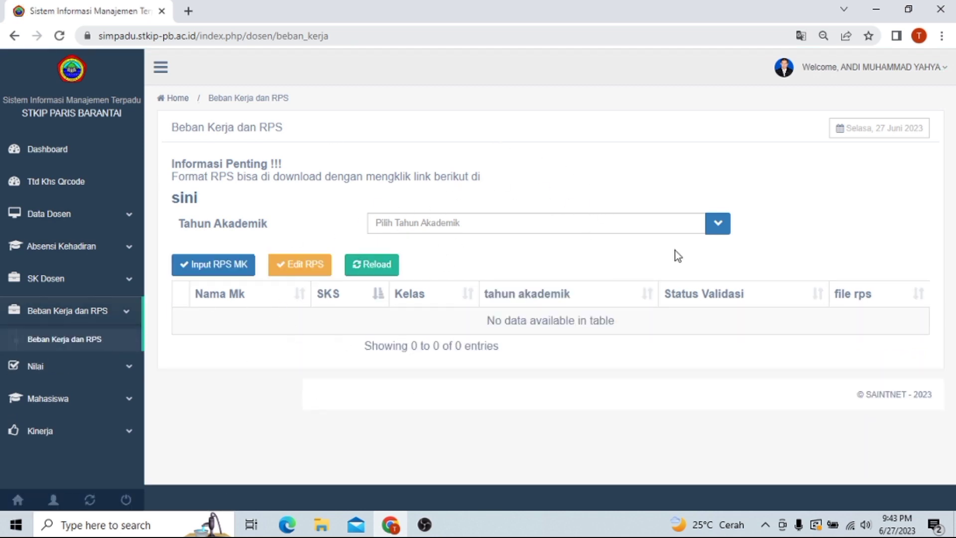
left_click(718, 225)
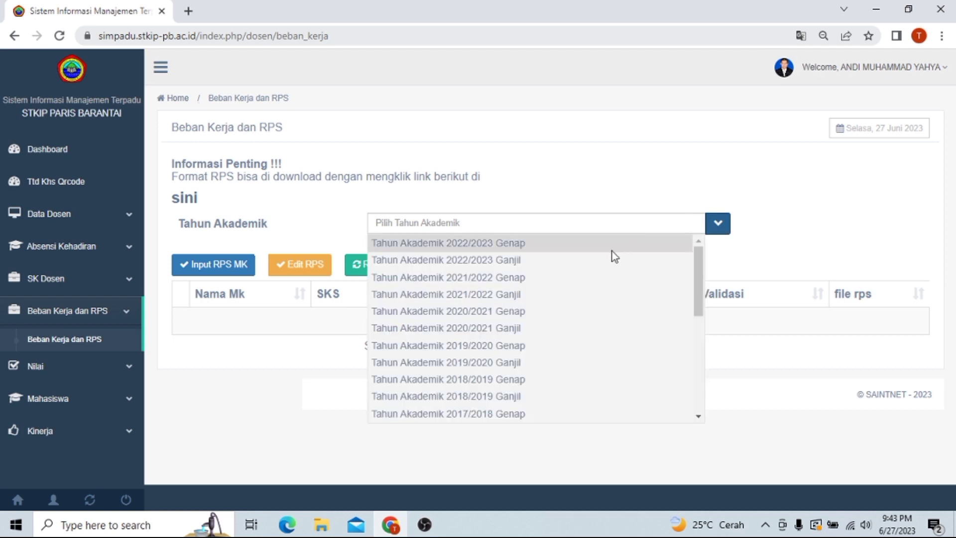
left_click(576, 244)
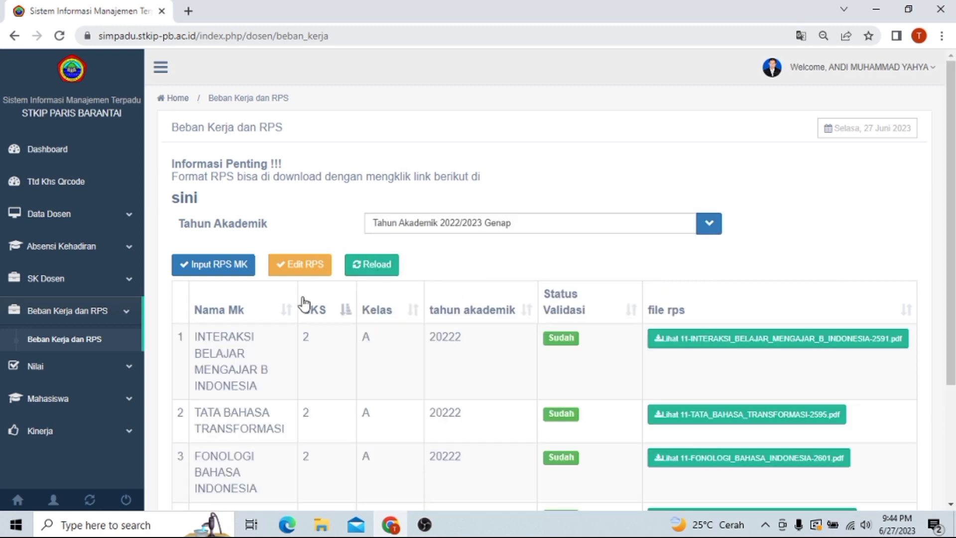
scroll(890, 213, "down", 3)
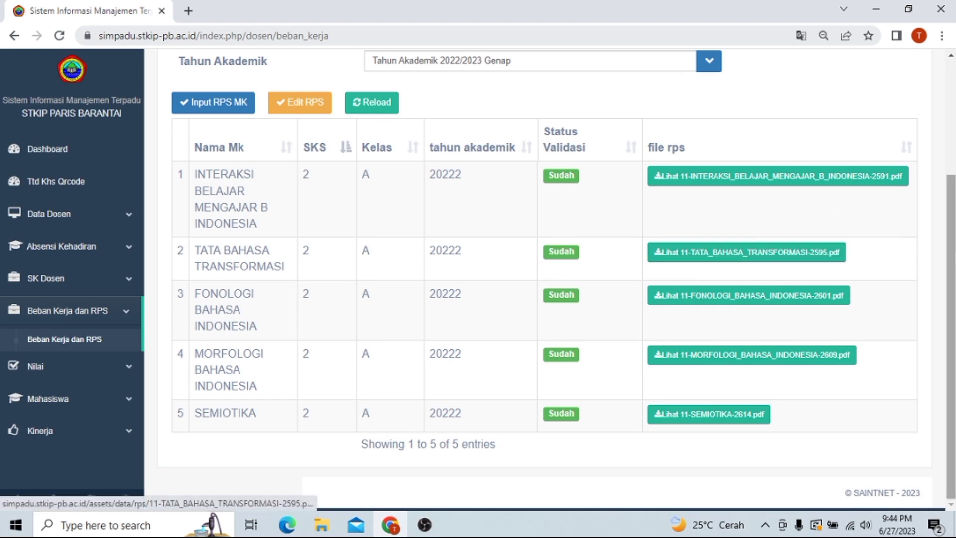
scroll(572, 213, "up", 1)
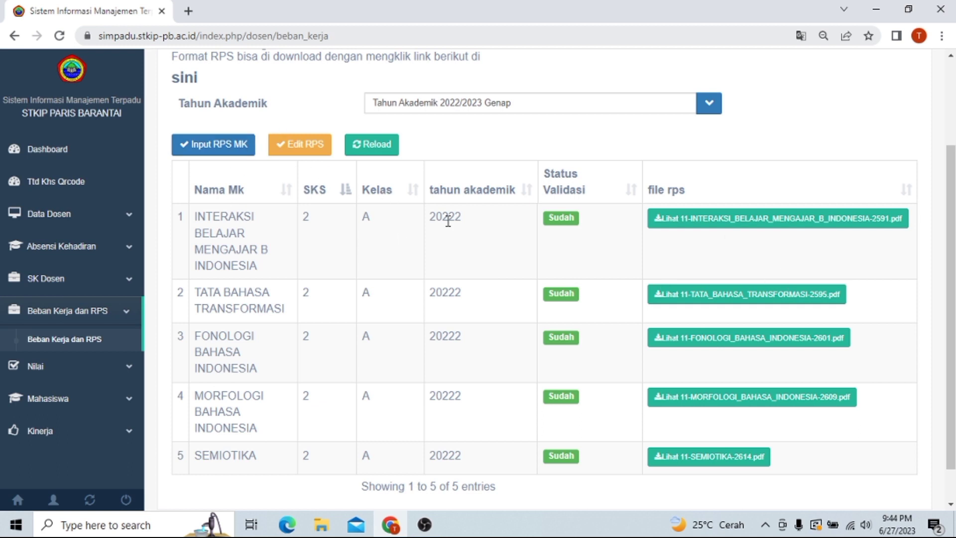
left_click(246, 236)
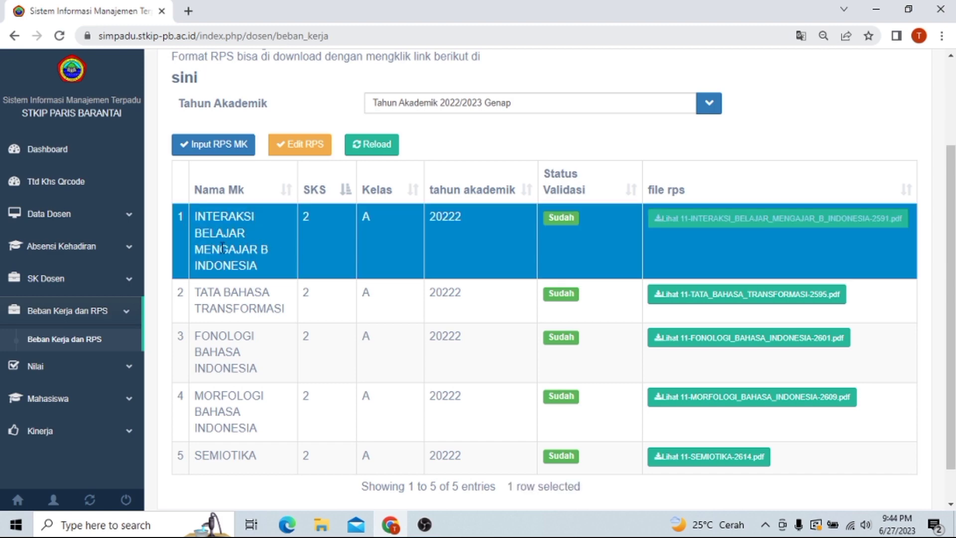
left_click(201, 143)
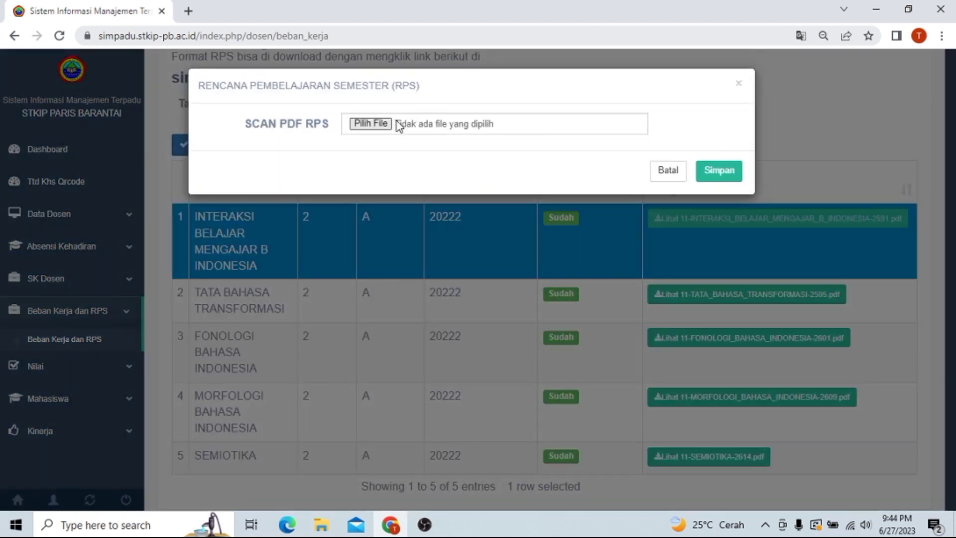
left_click(370, 124)
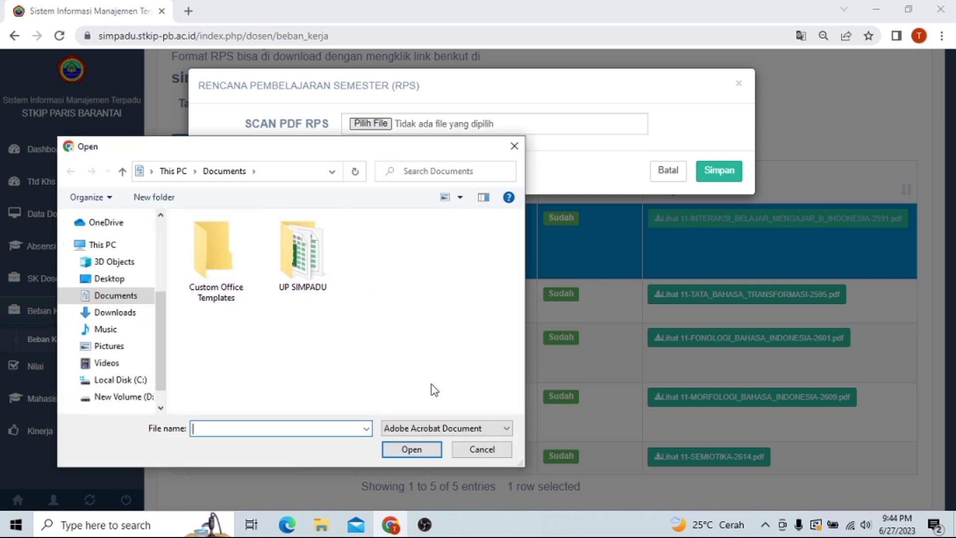
left_click(504, 449)
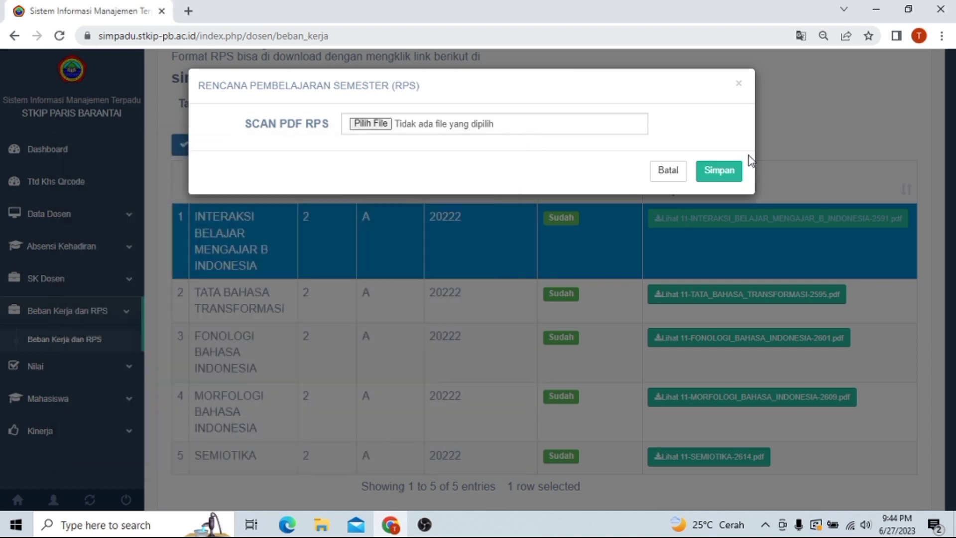
left_click(723, 173)
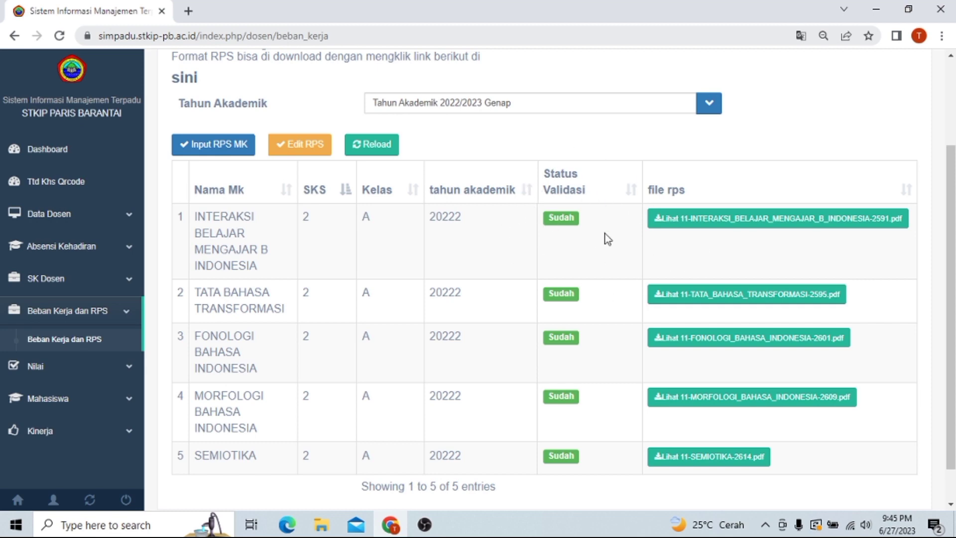
left_click(693, 229)
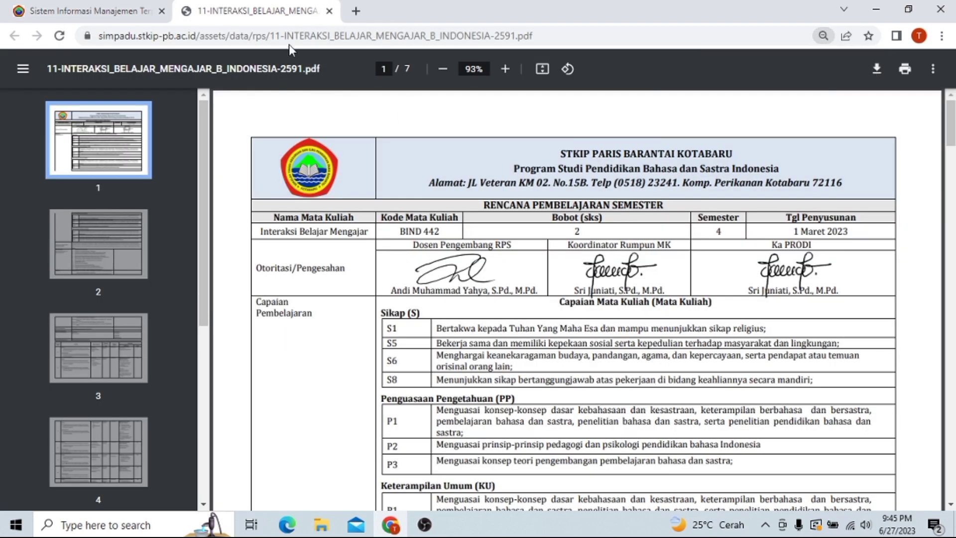
left_click(329, 11)
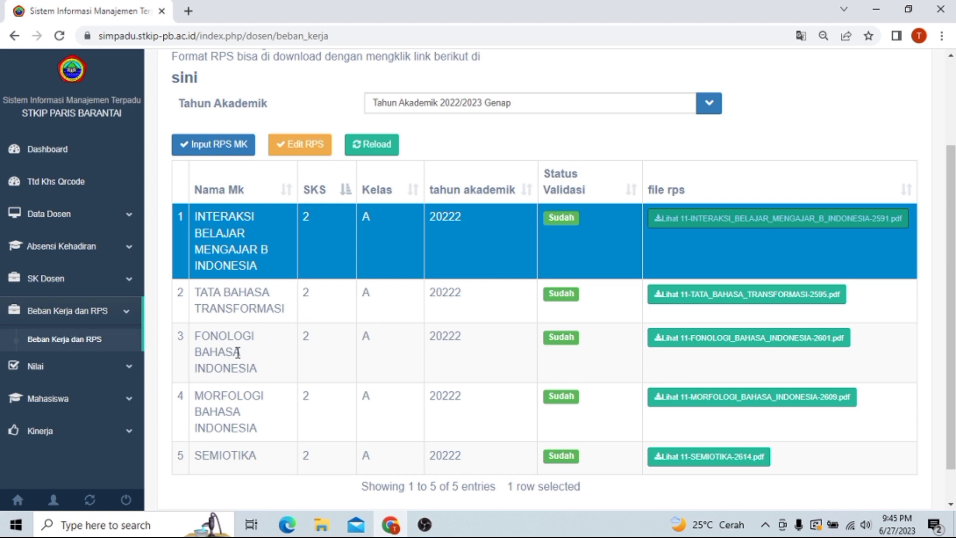
Step: Open Nilai Mata Kuliah, choose Tahun Akademik 2022/2023 Genap, and expand the Kelas list
left_click(119, 367)
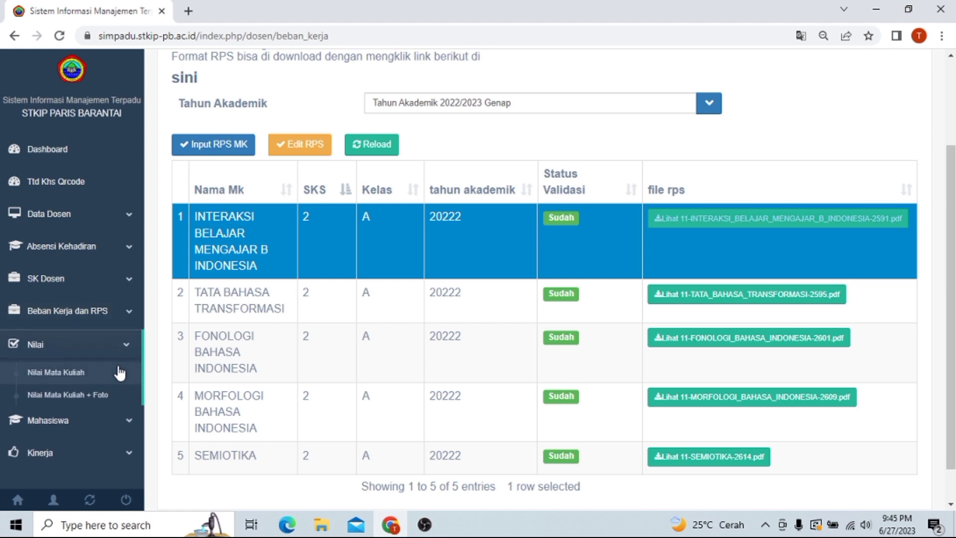
left_click(79, 371)
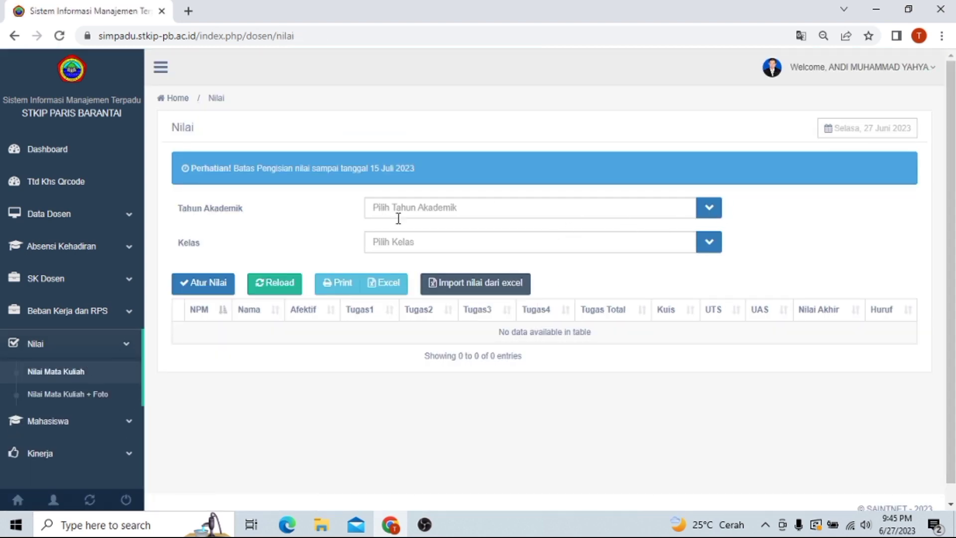
left_click(710, 209)
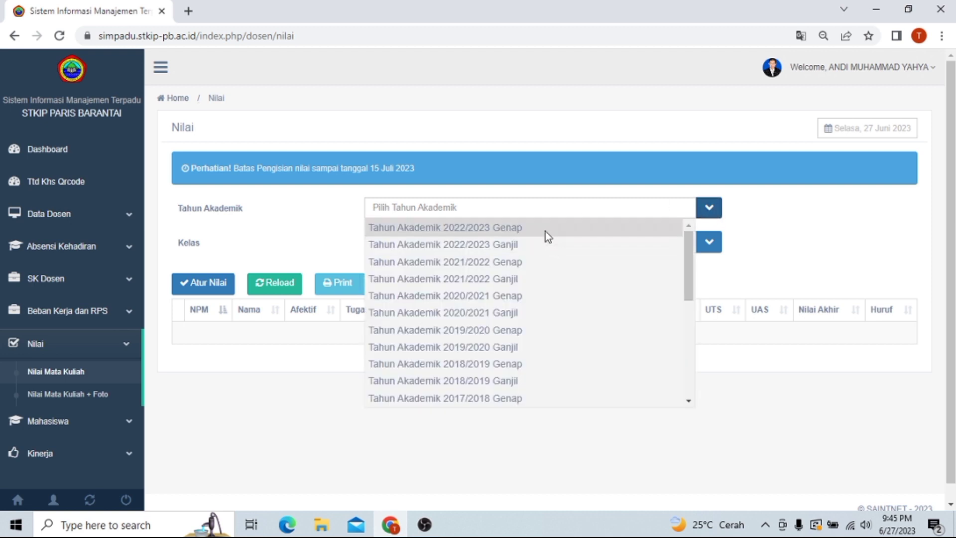
left_click(481, 227)
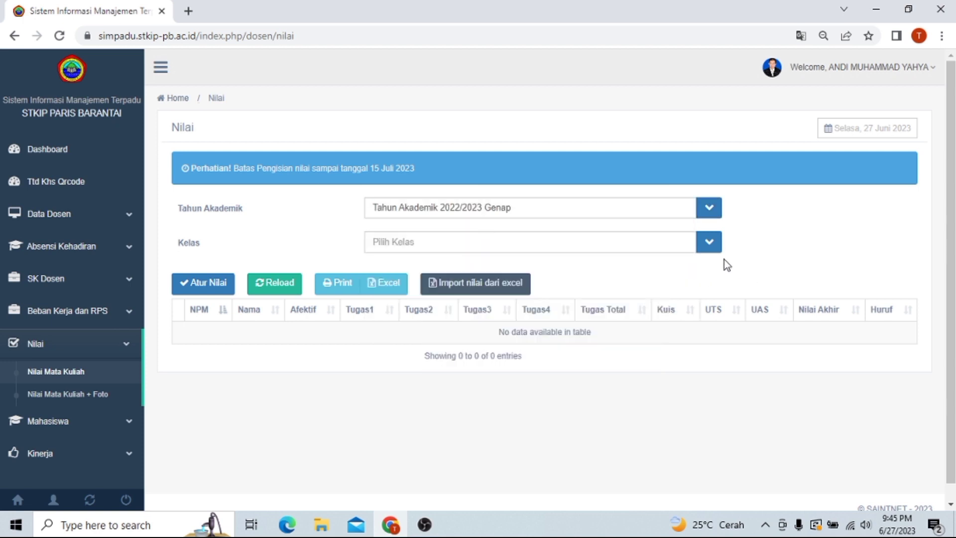
left_click(713, 247)
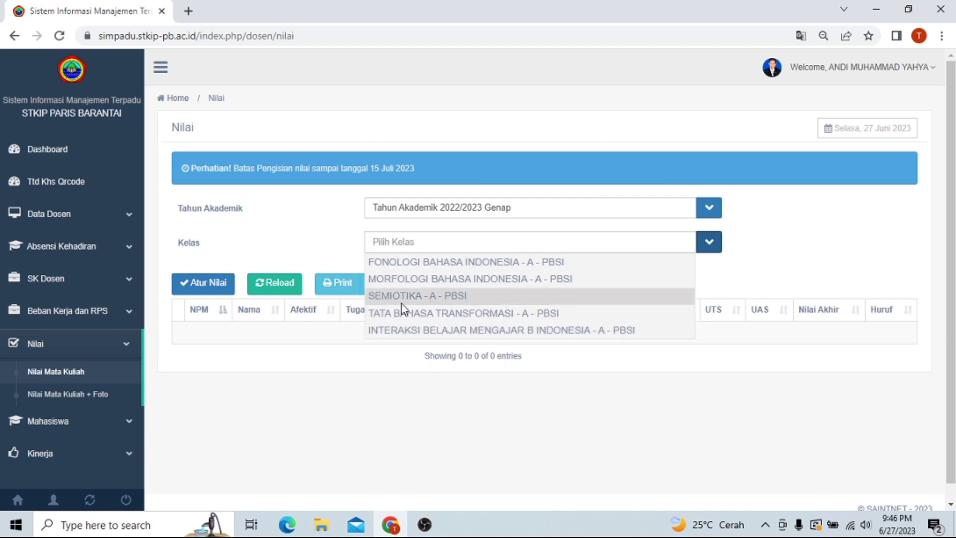
Step: Load the MORFOLOGI BAHASA INDONESIA - A - PBSI grade table and select the third student's row
left_click(507, 278)
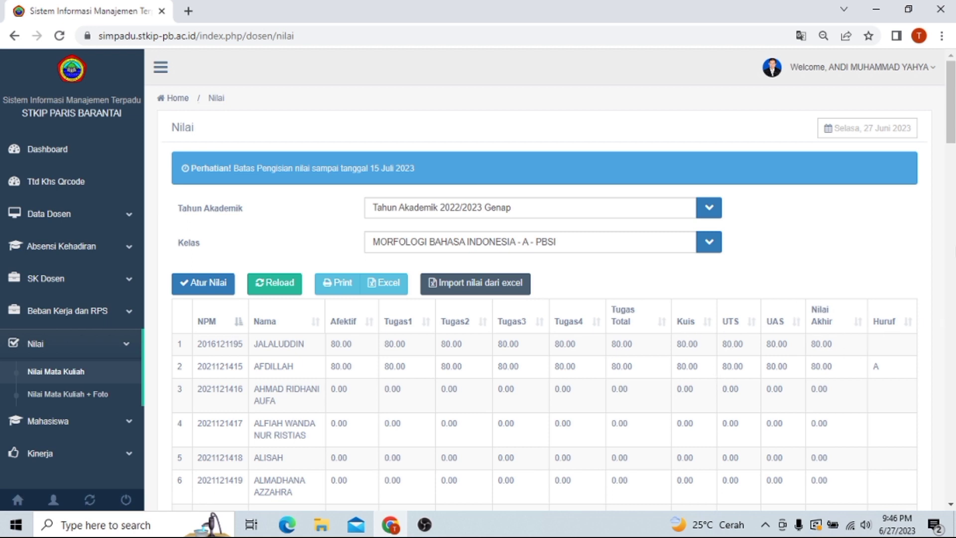
scroll(950, 110, "down", 5)
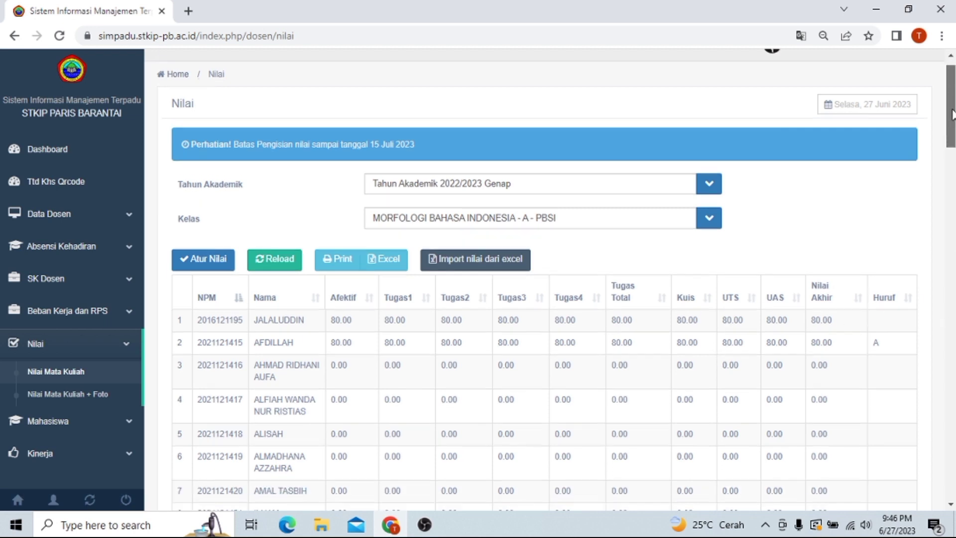
scroll(951, 149, "up", 1)
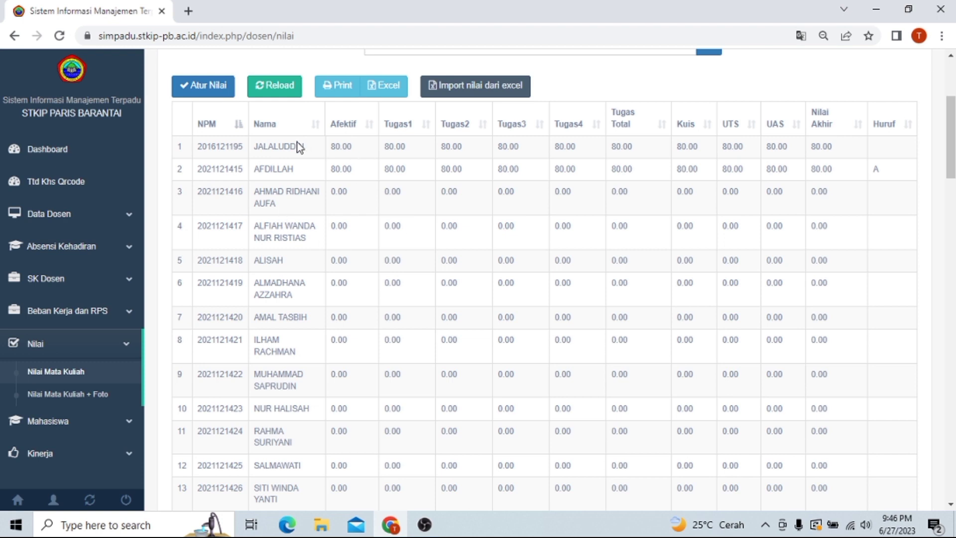
left_click(299, 196)
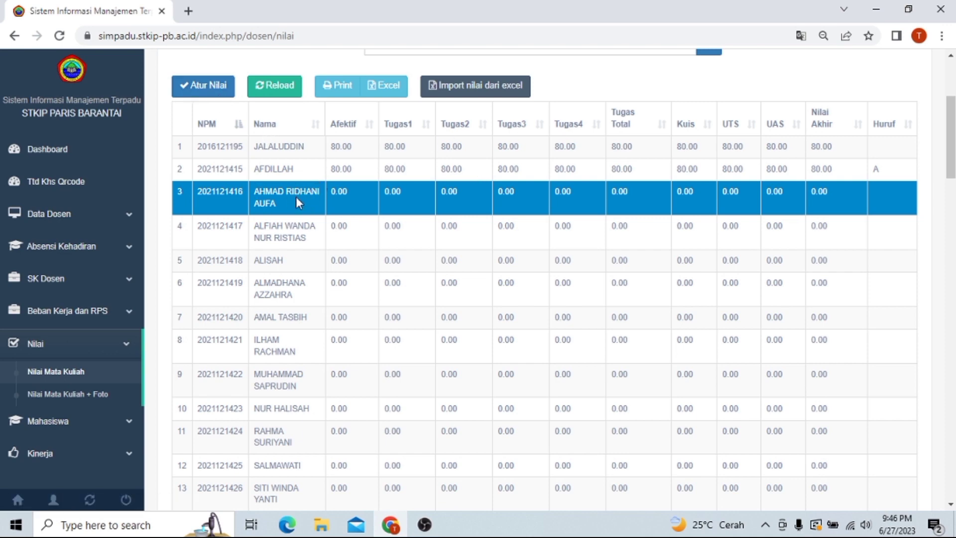
Step: In the third student's grade editor, enter Afektif 80, Kuis 70 and Tugas 76, 76, 80, 80
left_click(202, 84)
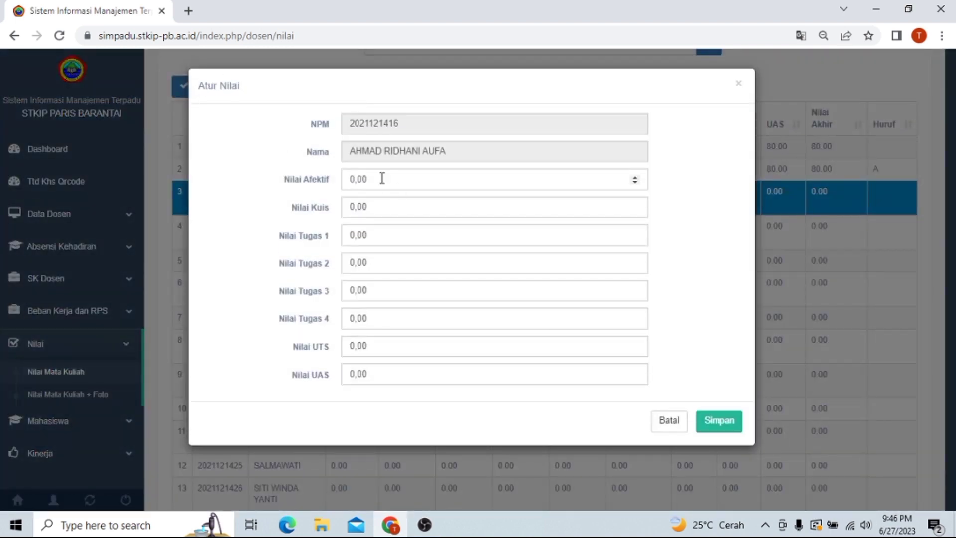
double_click(382, 179)
type("80")
left_click(381, 206)
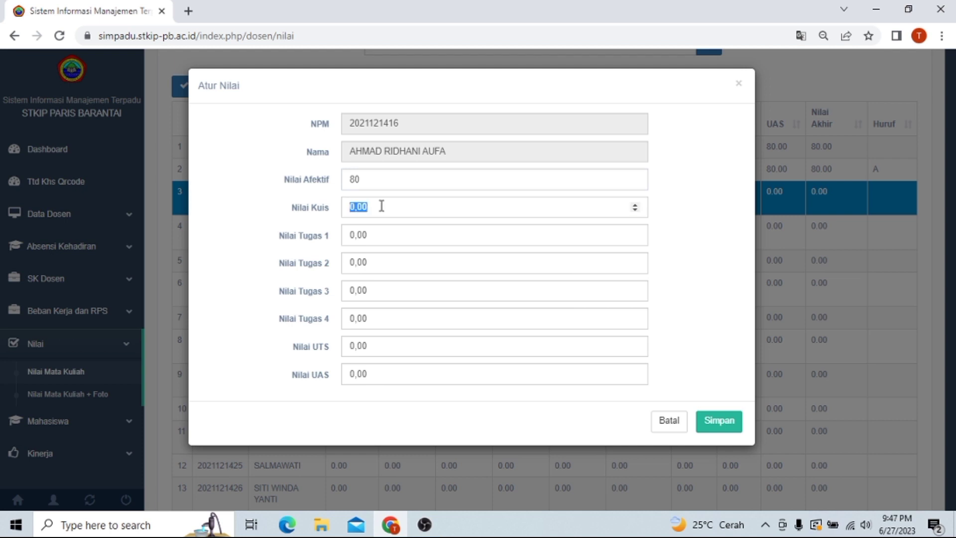
type("70")
key("Tab")
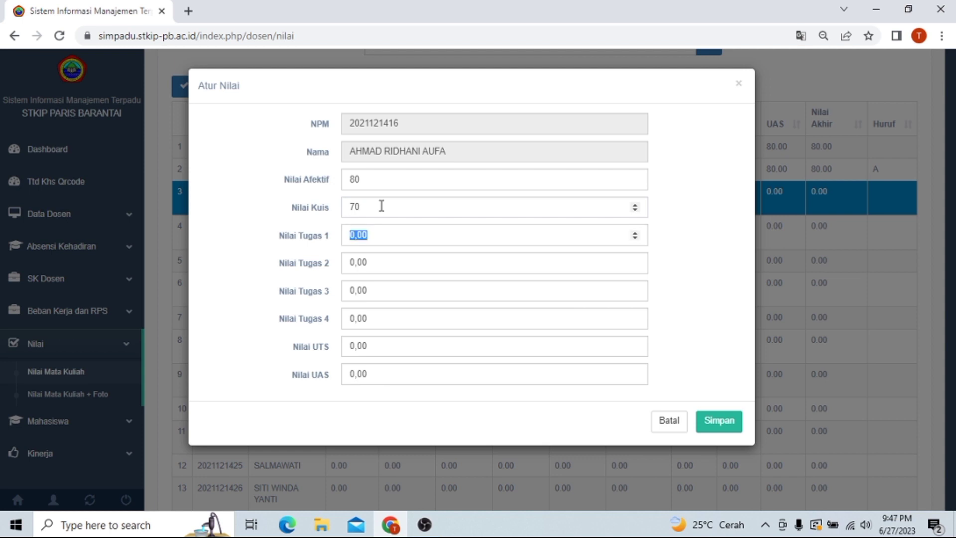
type("76")
key("Tab")
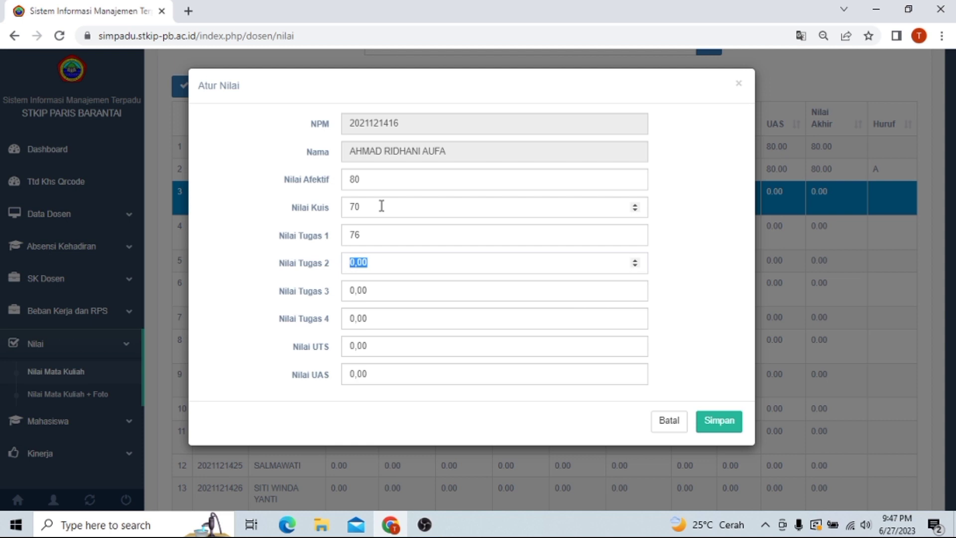
type("76")
key("Tab")
type("80")
key("Tab")
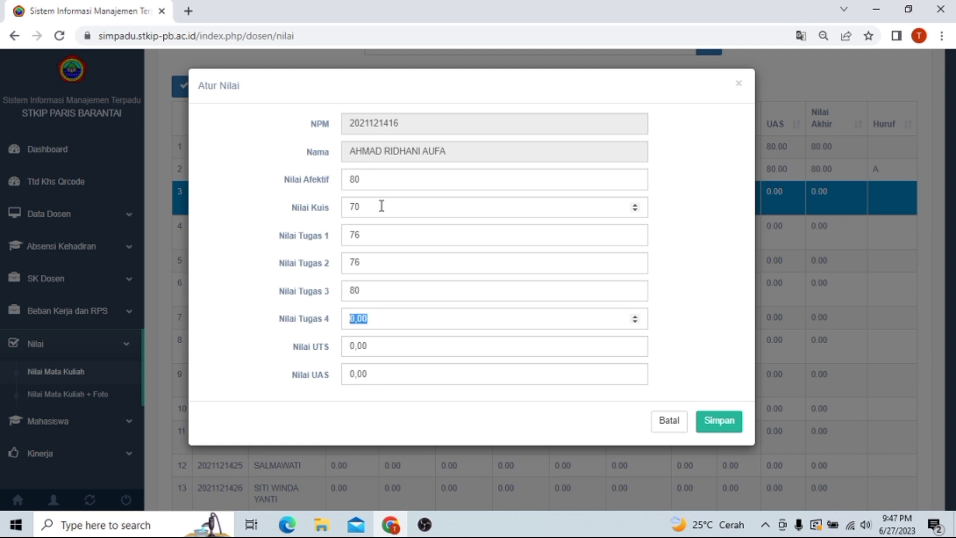
type("80")
Step: Enter UTS 80 and UAS 80 and save, giving Nilai Akhir 78.80 (B)
left_click(383, 348)
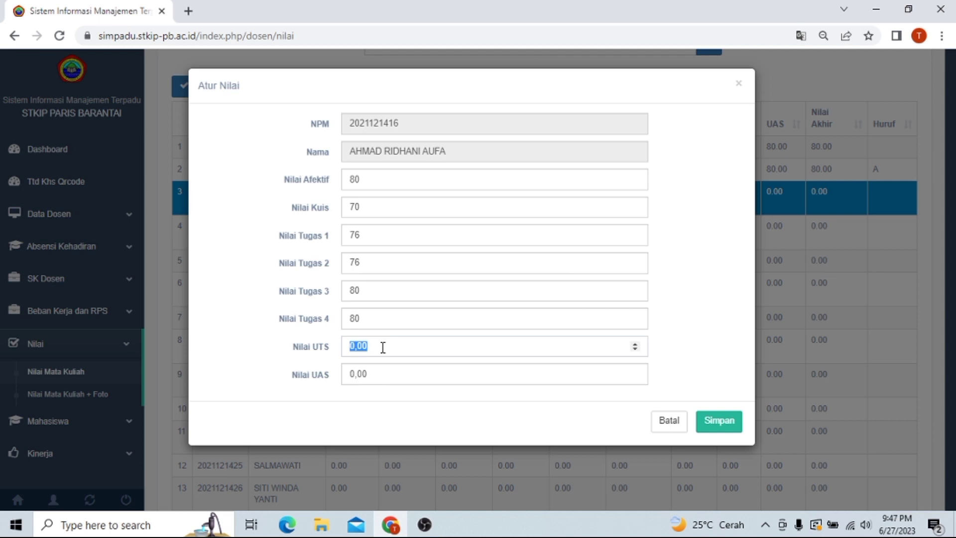
type("80")
key("Tab")
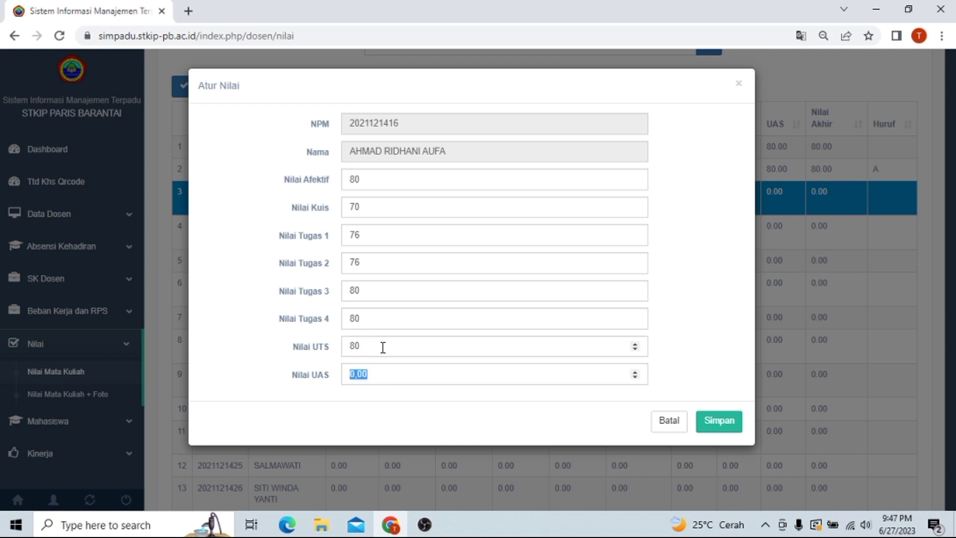
type("80")
left_click(725, 422)
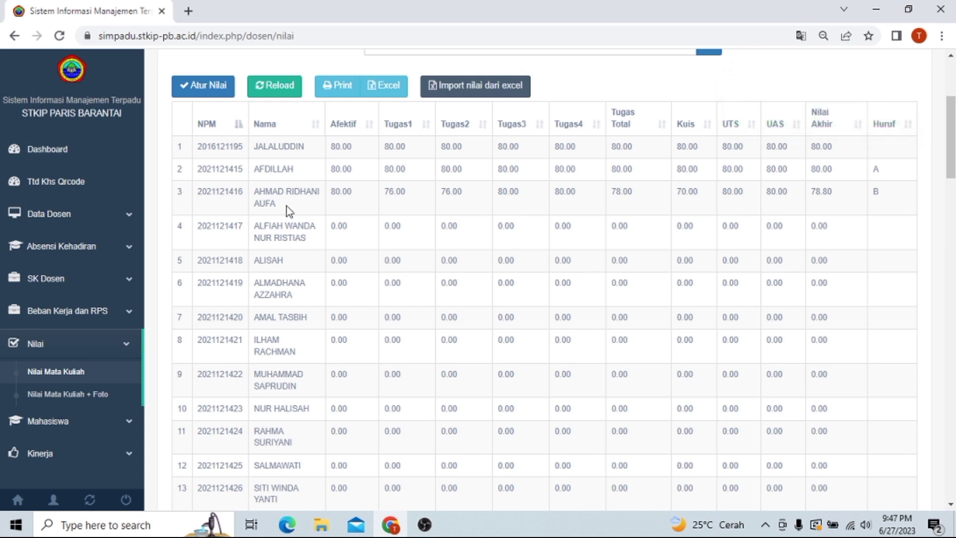
left_click(313, 201)
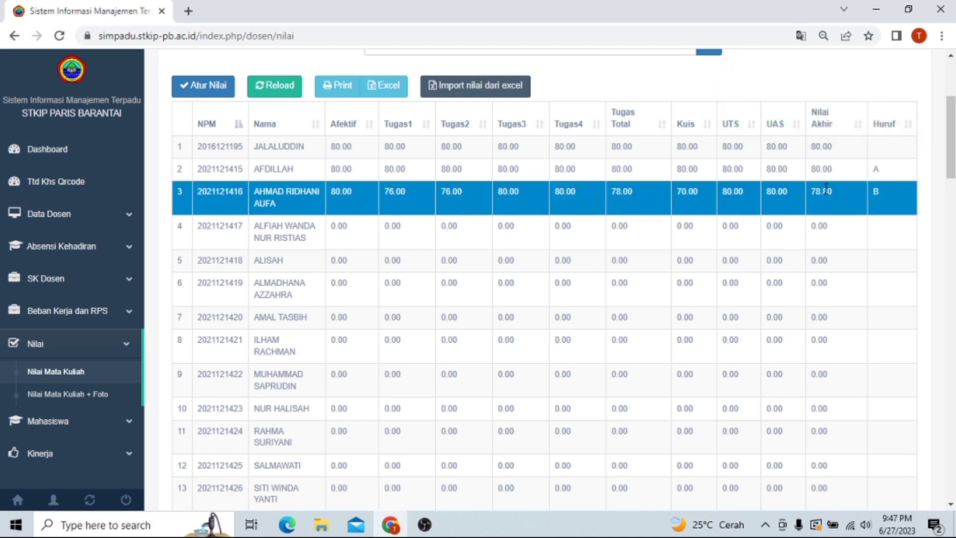
left_click(881, 190)
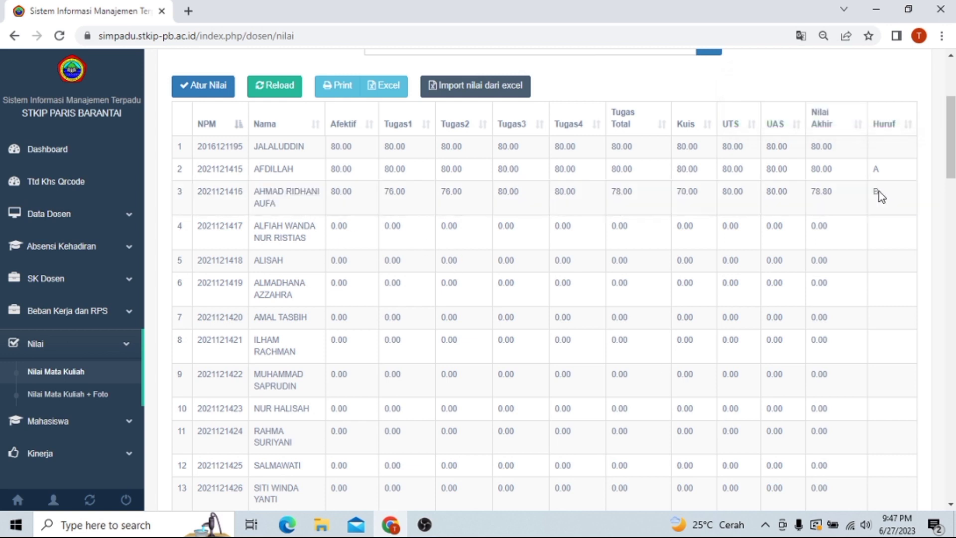
left_click(878, 190)
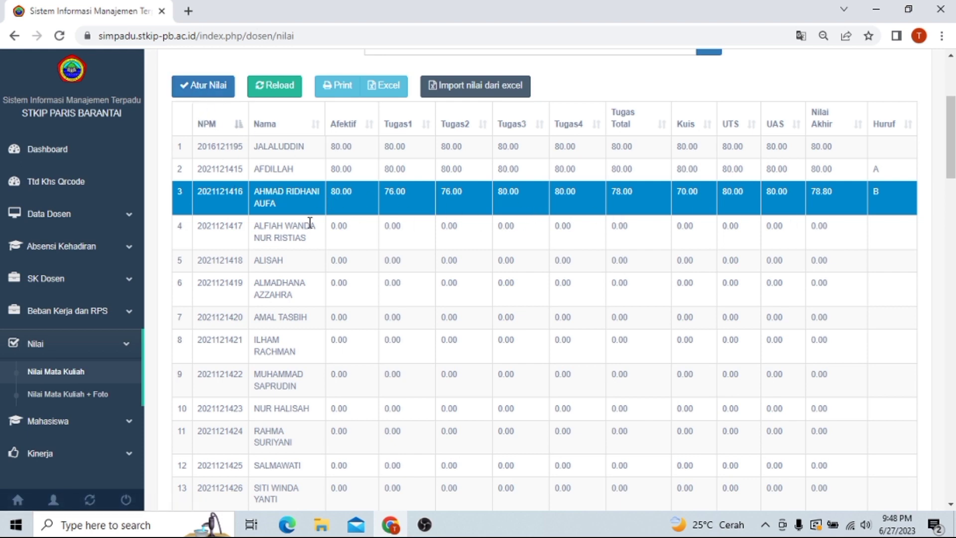
mouse_move(951, 130)
left_mouse_down()
mouse_move(951, 453)
mouse_move(953, 85)
mouse_move(954, 139)
mouse_move(952, 121)
left_mouse_up()
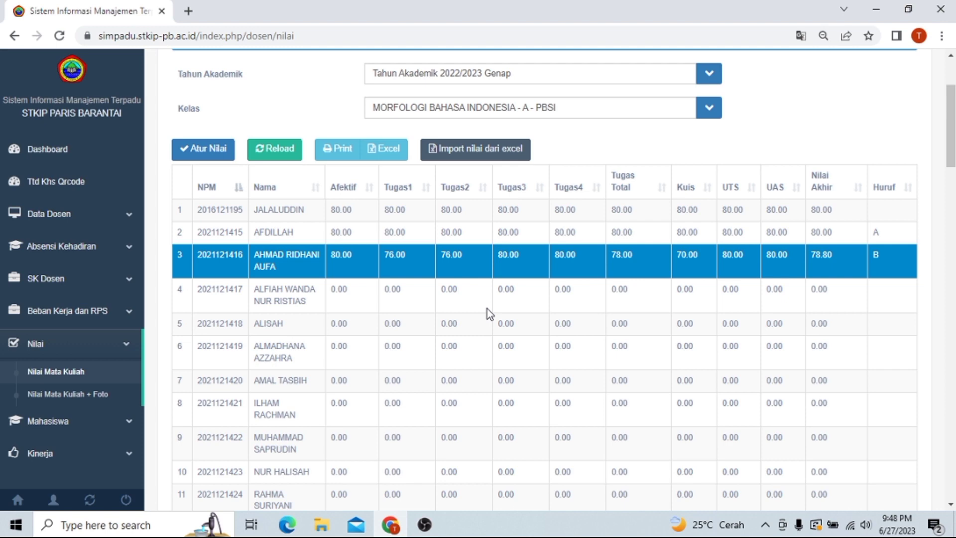
left_click(207, 148)
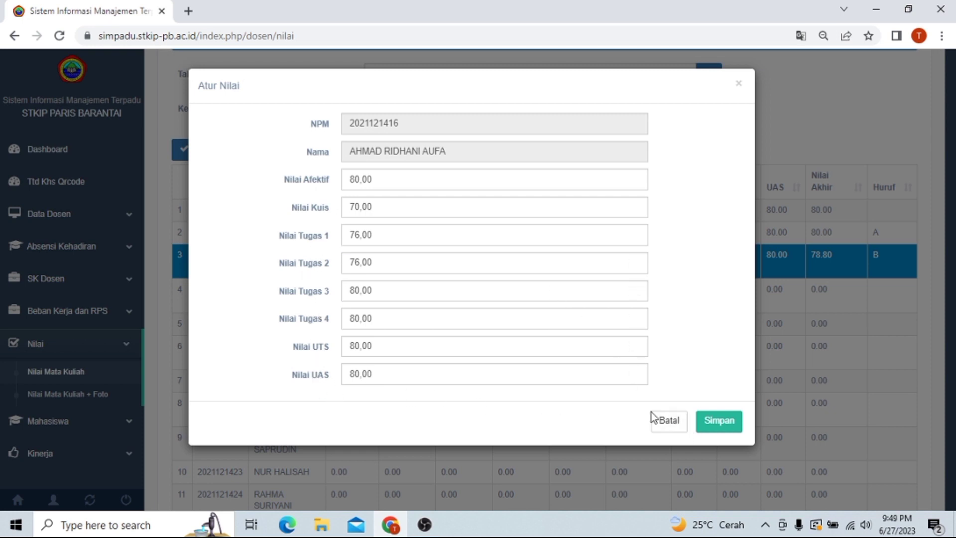
left_click(659, 434)
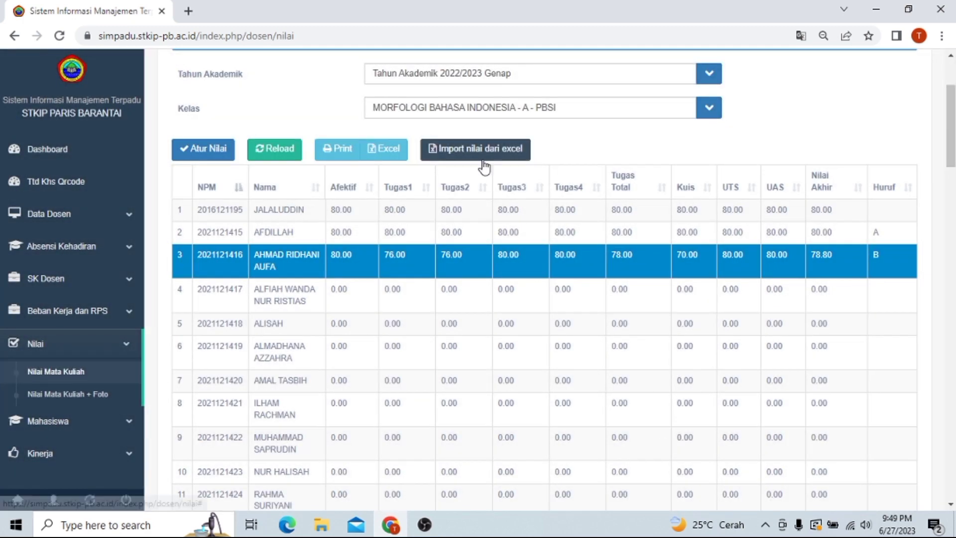
Step: Download 'Daftar Nilai Kelas A - MORFOLOGI BAHASA INDONESIA.xlsx' from Import nilai dari excel and open it
left_click(465, 150)
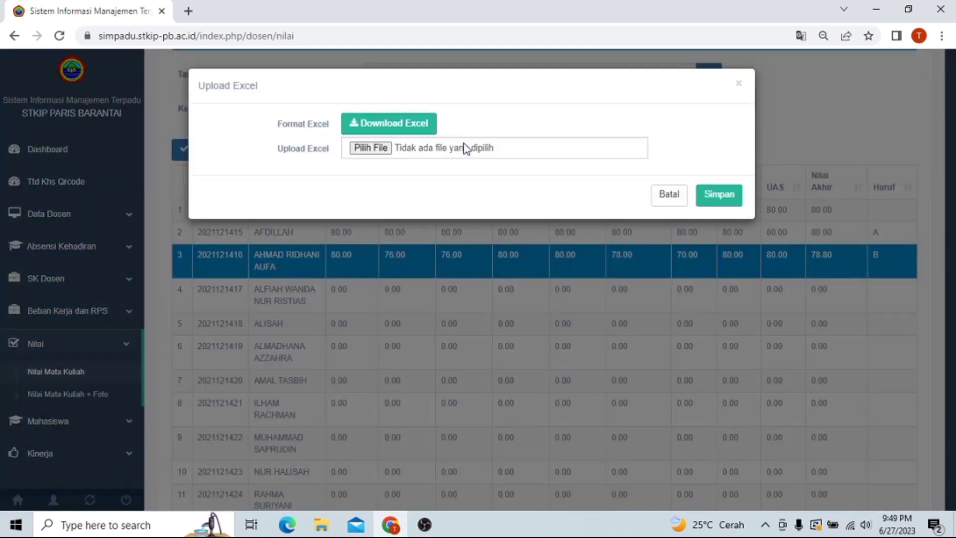
left_click(411, 128)
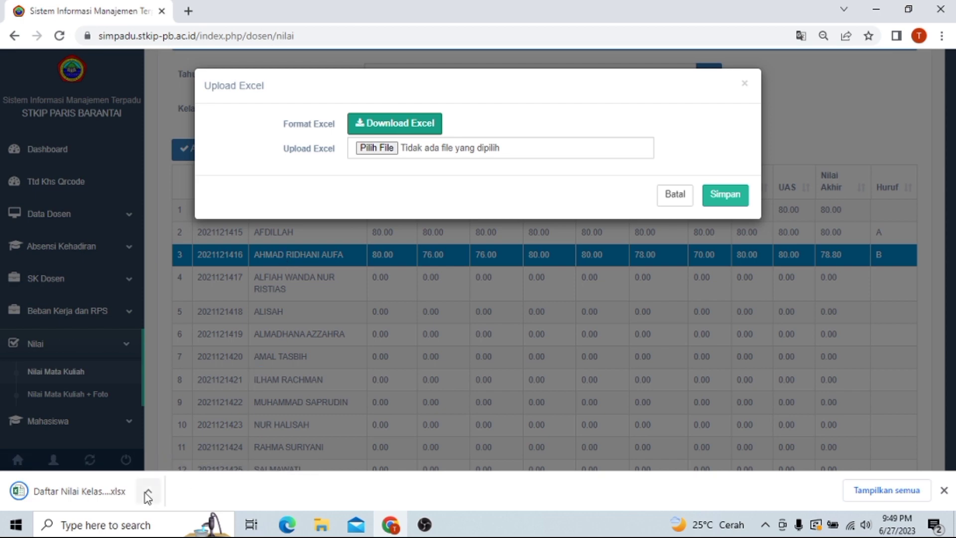
left_click(78, 493)
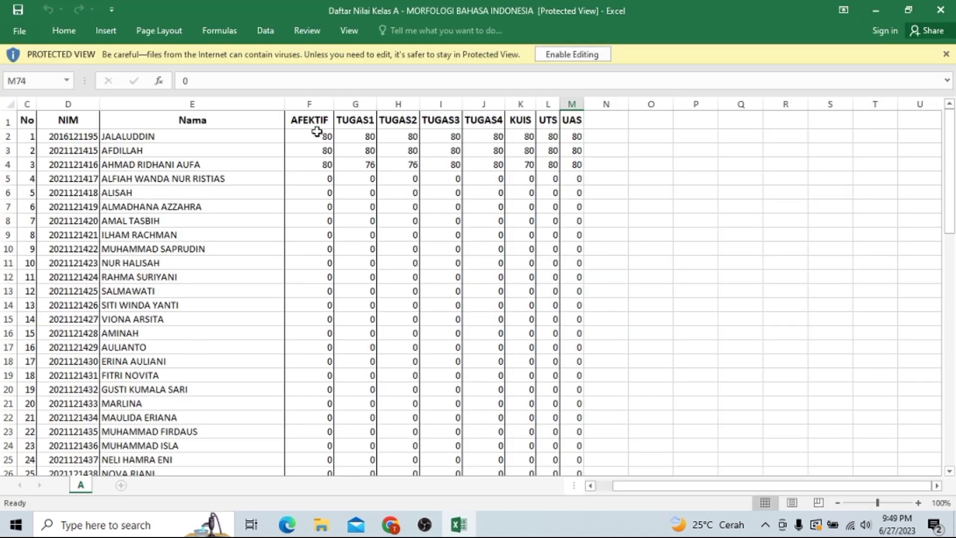
Step: Enable editing, clear the placeholder grades in F2:M4, and select cell F2 for entry
left_click(557, 55)
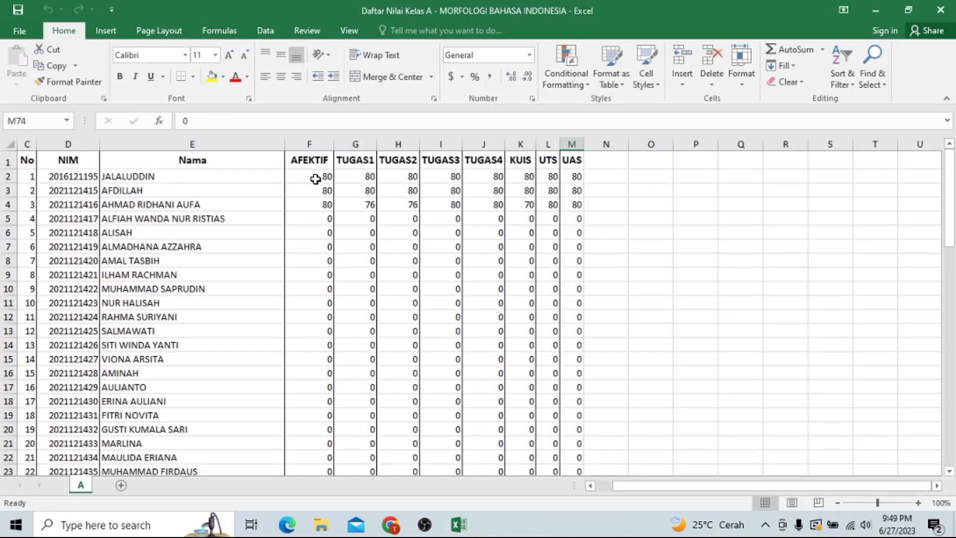
left_click_drag(301, 177, 564, 206)
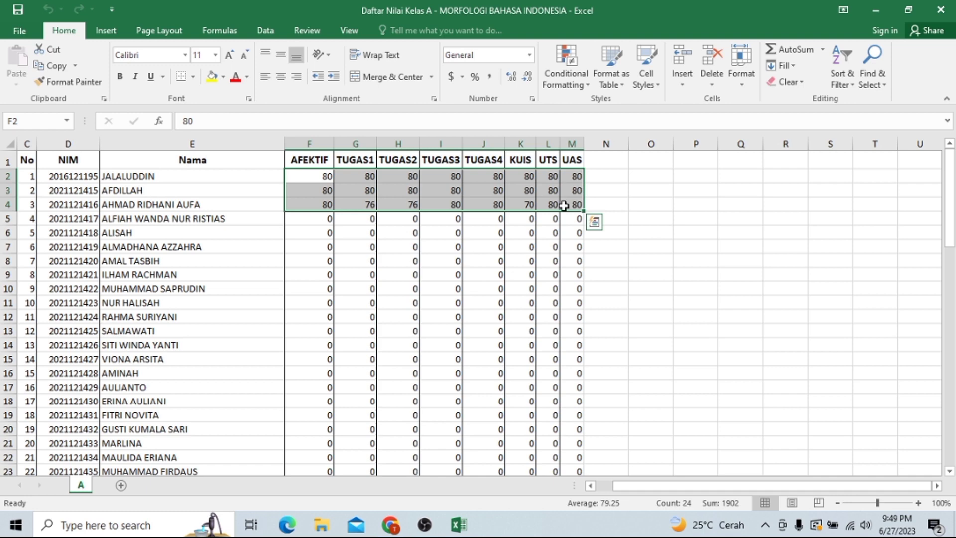
key("Delete")
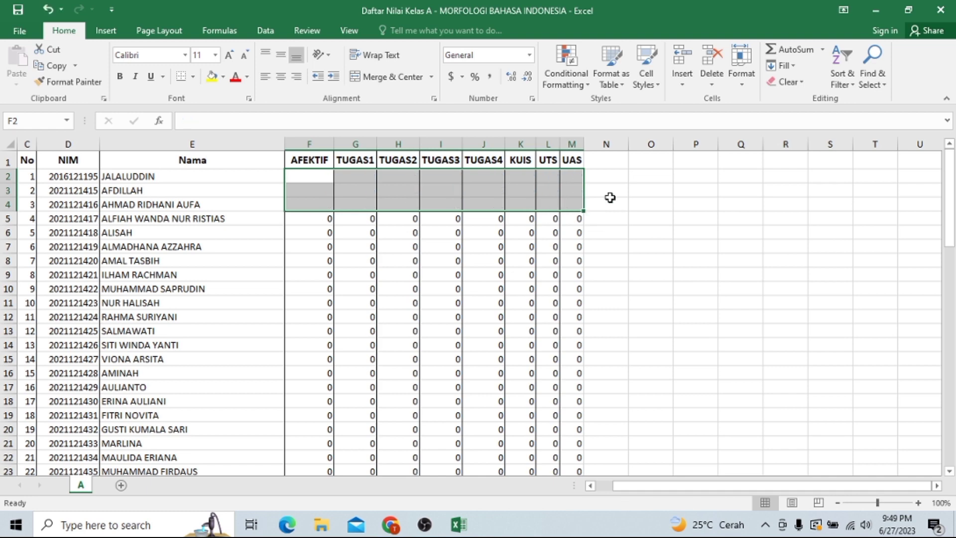
left_click(678, 189)
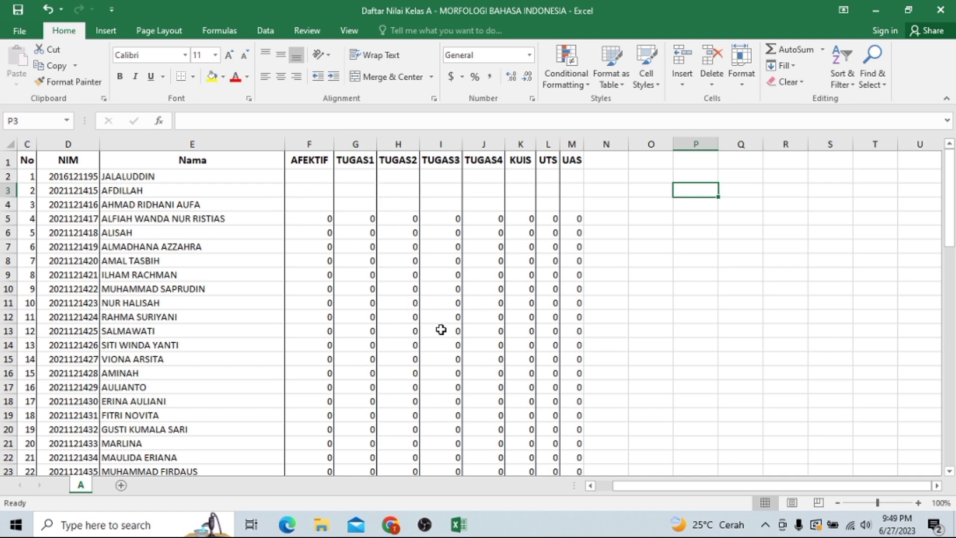
left_click(305, 175)
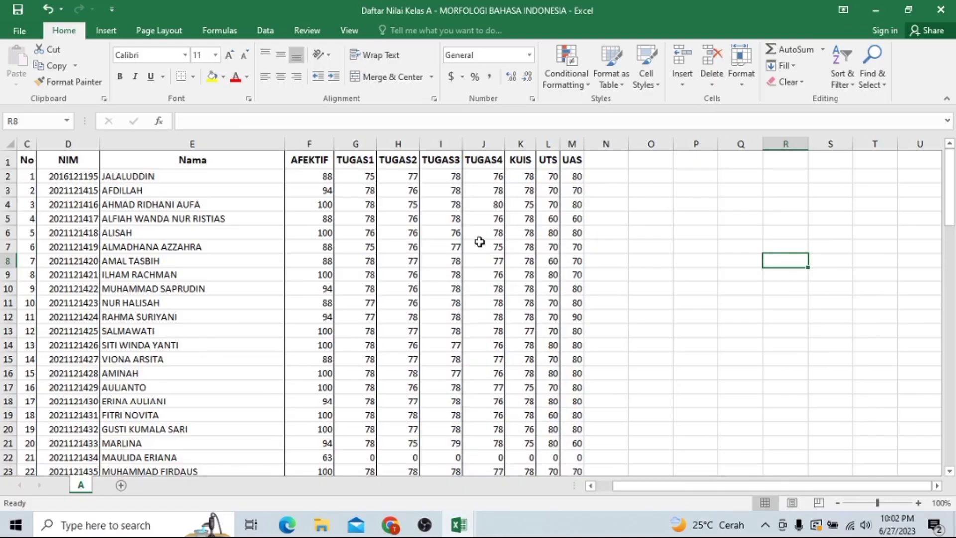
Step: Review the filled grades, save the workbook, and switch back to SIMPADU in Chrome
left_click(356, 231)
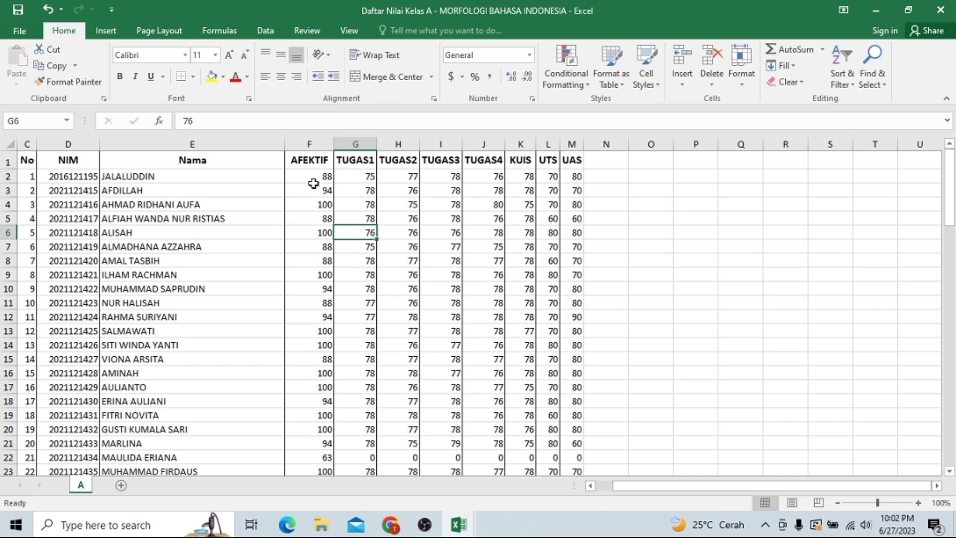
left_click_drag(311, 177, 492, 297)
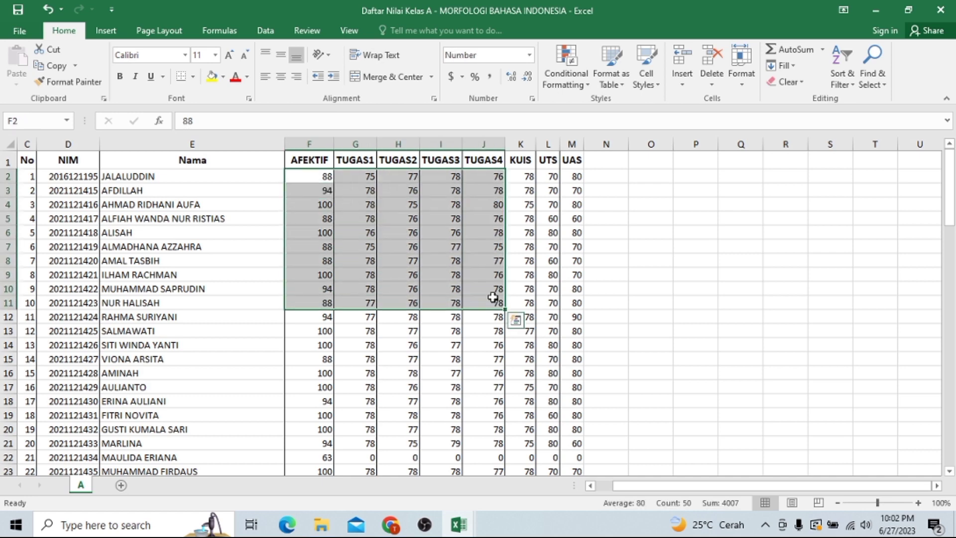
left_click(550, 288)
left_click_drag(951, 198, 955, 400)
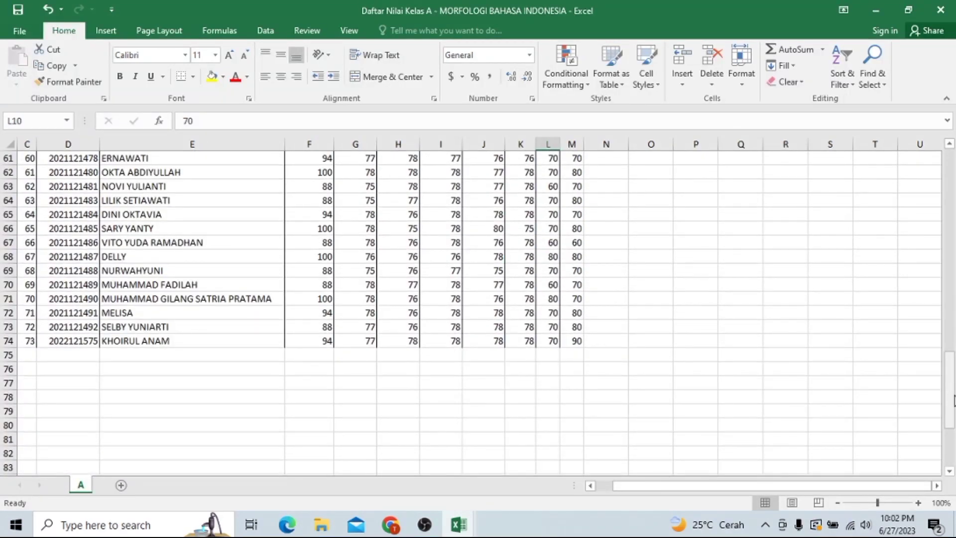
left_click_drag(954, 399, 952, 195)
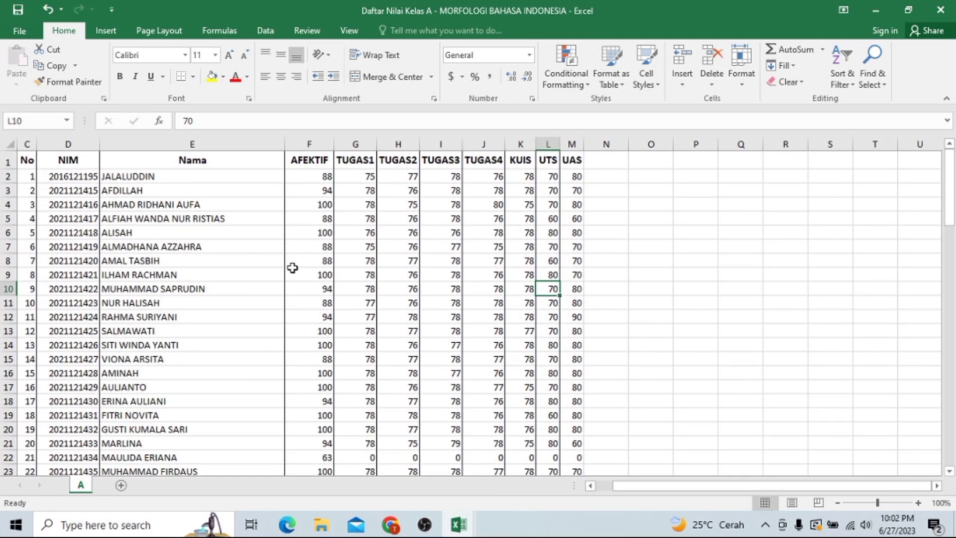
left_click(18, 11)
left_click(390, 524)
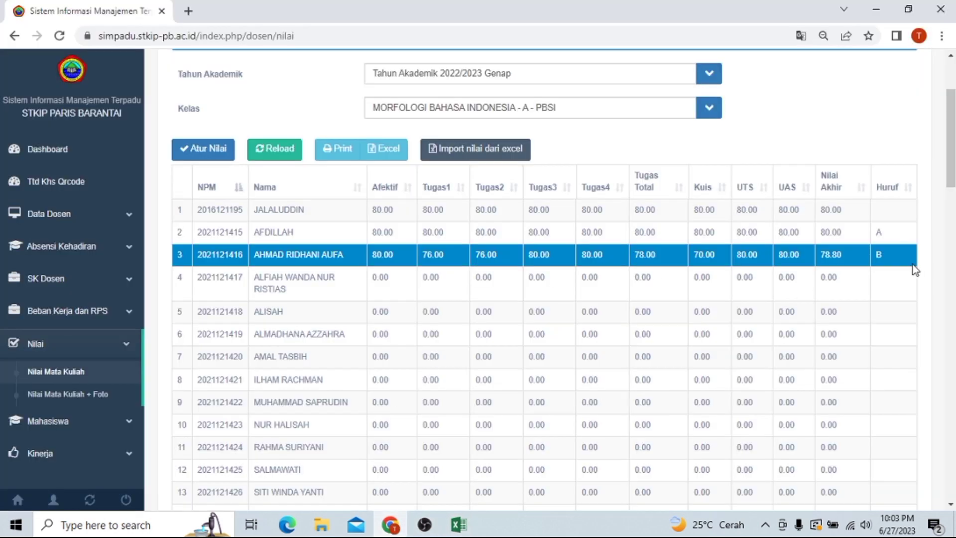
Step: Import 'Daftar Nilai Kelas A - MORFOLOGI BAHASA INDONESIA.xlsx' from Downloads through Import nilai dari excel
scroll(691, 211, "up", 3)
scroll(691, 210, "down", 2)
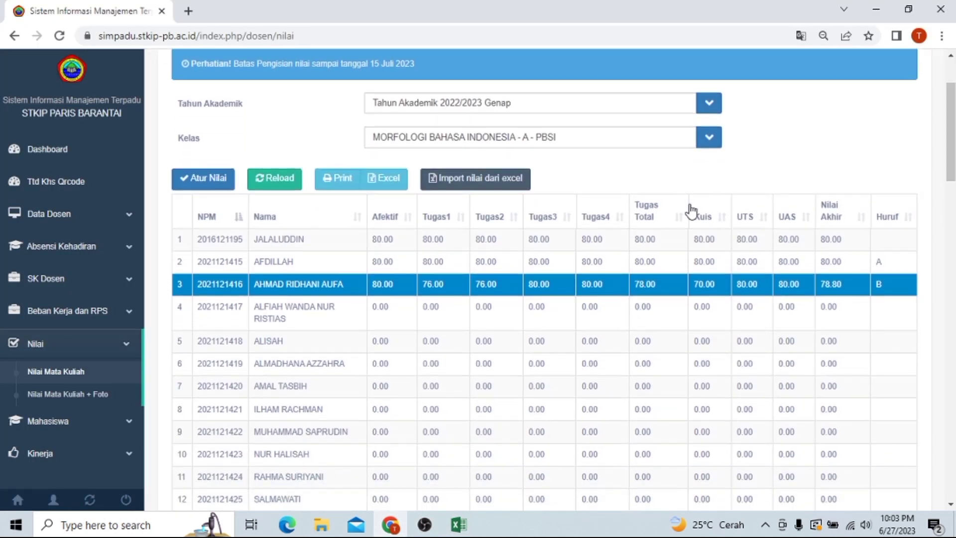
left_click(489, 188)
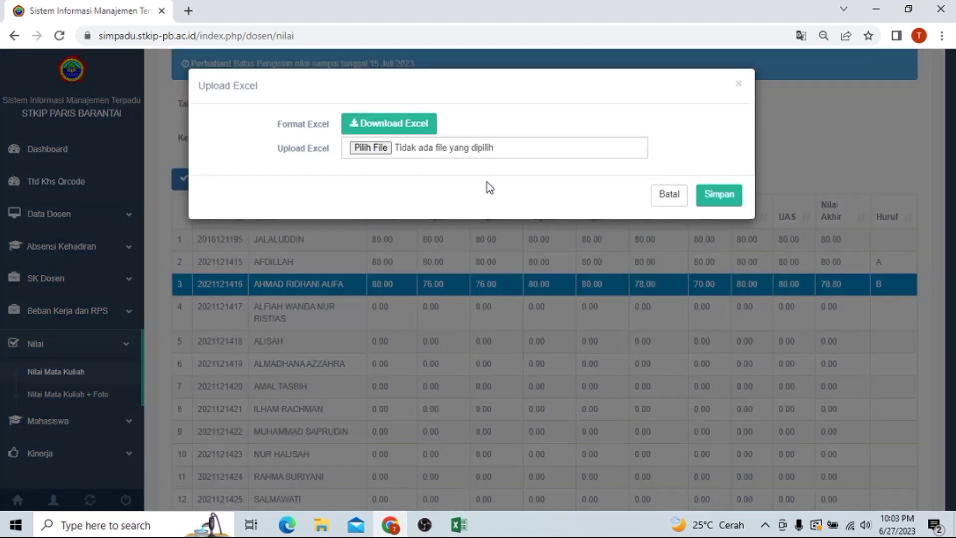
left_click(375, 148)
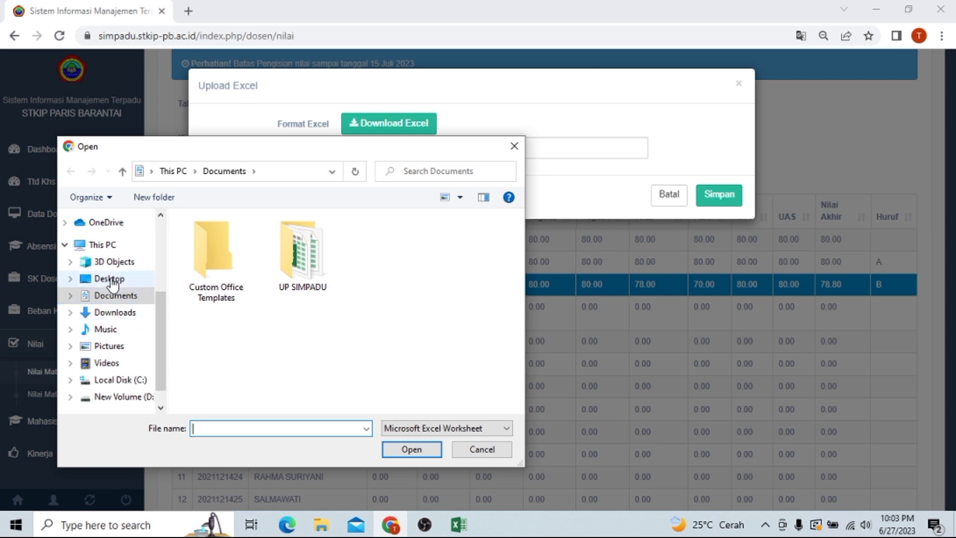
left_click(127, 314)
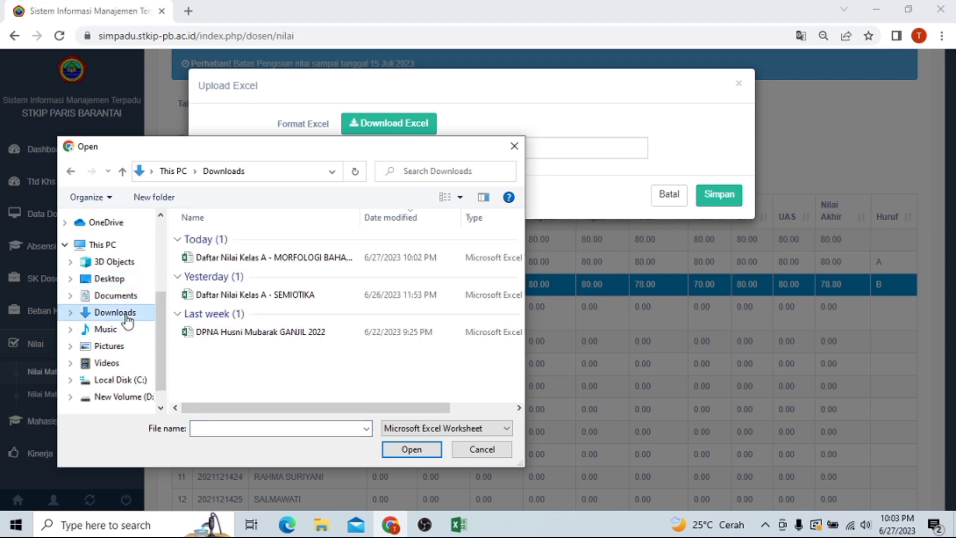
left_click(326, 257)
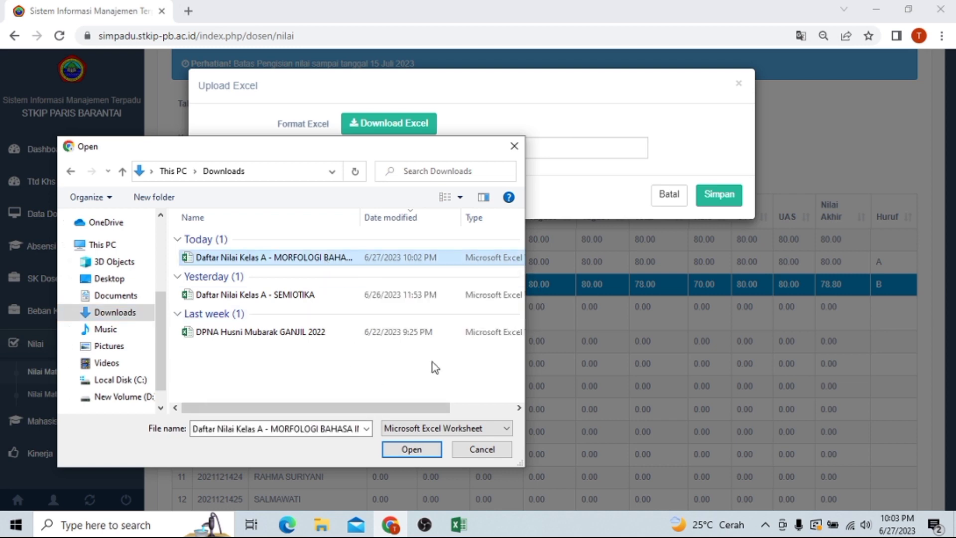
left_click(411, 450)
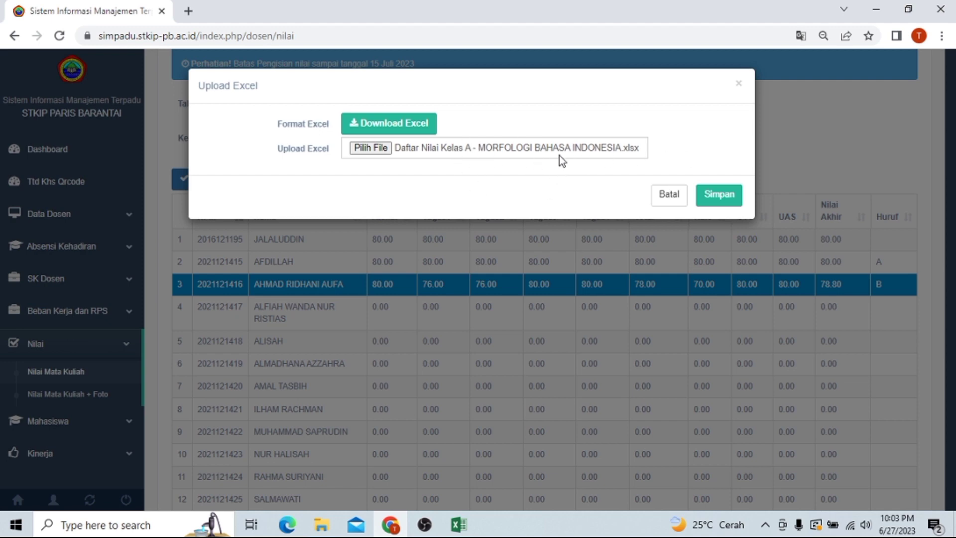
left_click(735, 193)
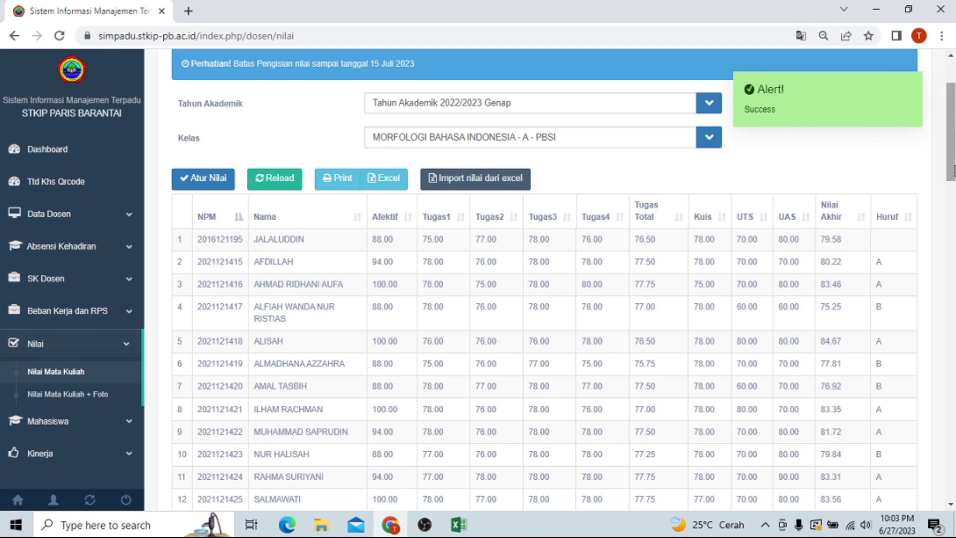
Step: Scroll down the imported grade table and inspect rows 52 and 54
left_click_drag(952, 171, 951, 406)
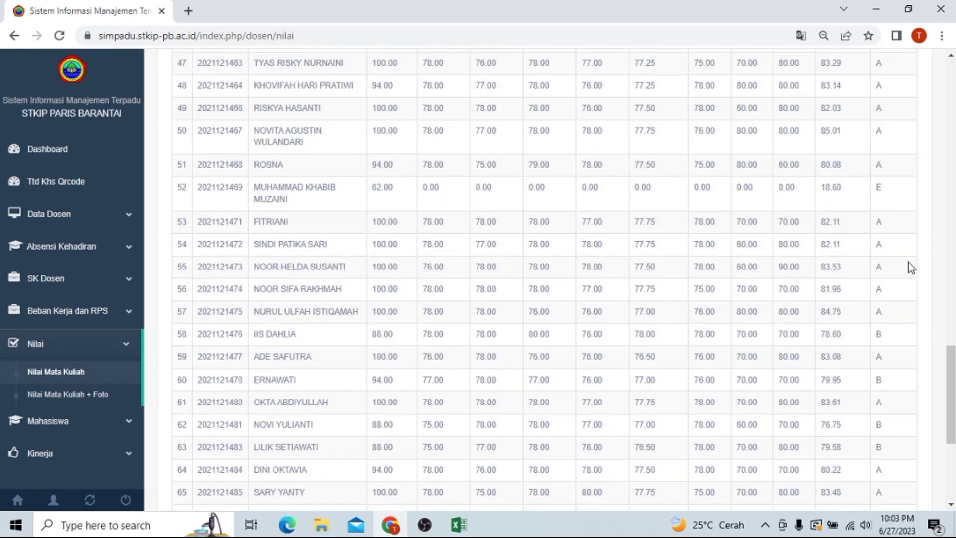
left_click(479, 203)
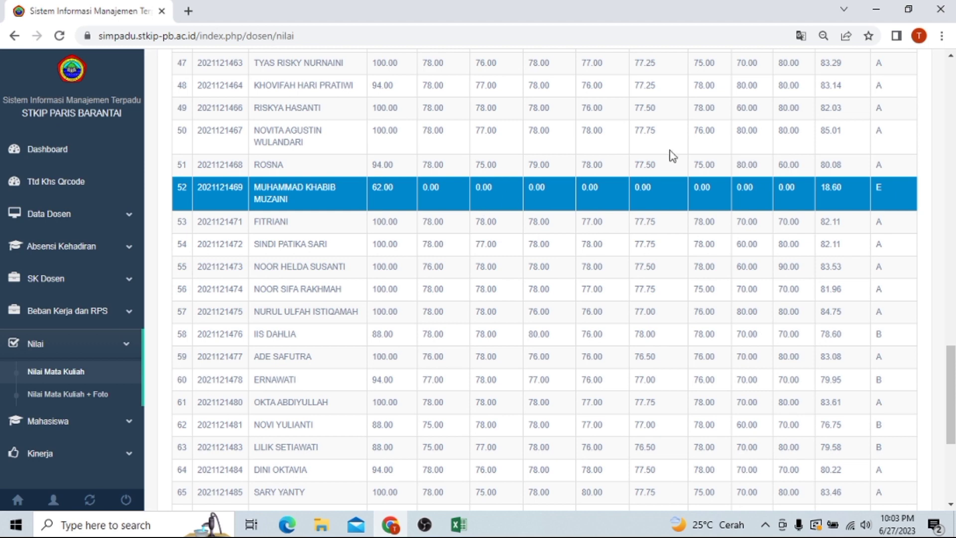
left_click(616, 247)
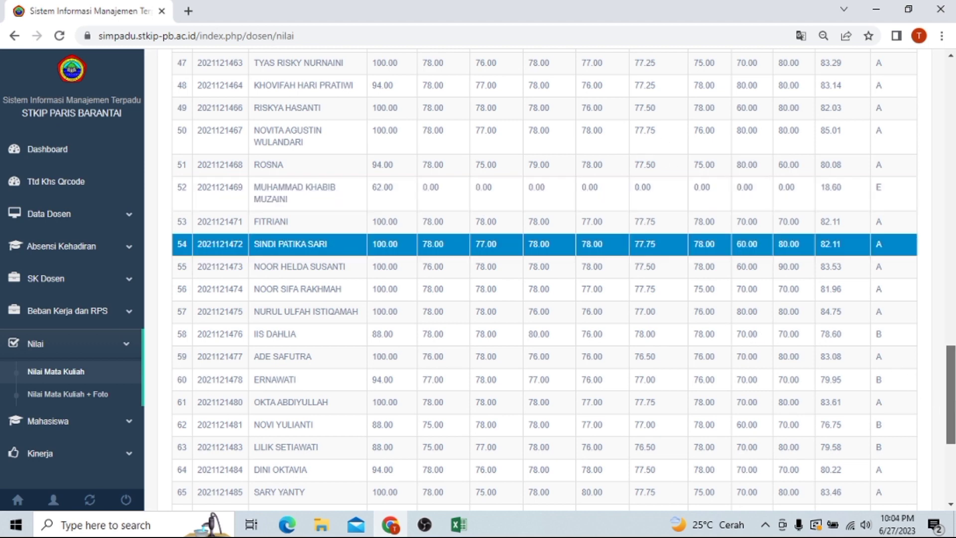
Step: Scroll back up the table and select row 10's student for correction
left_click_drag(951, 406, 950, 148)
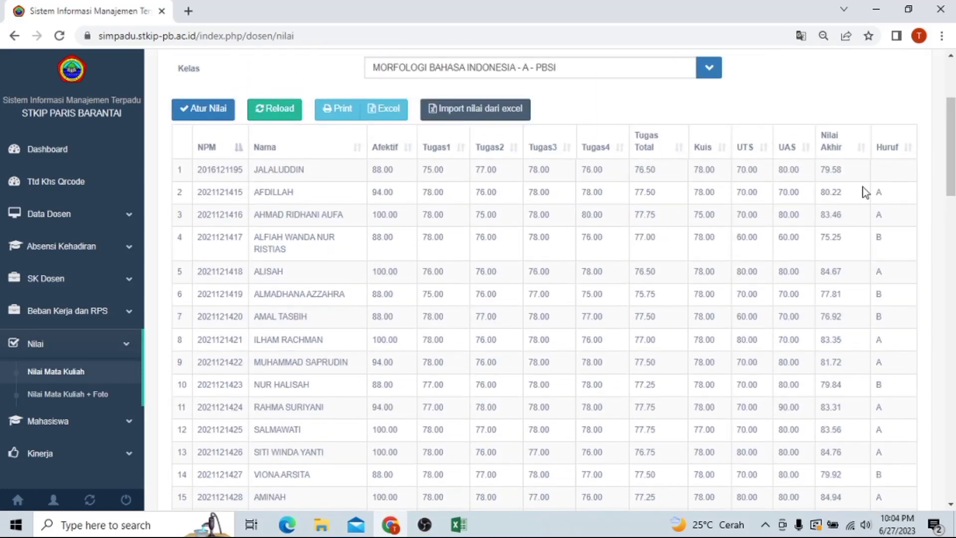
left_click_drag(950, 148, 950, 191)
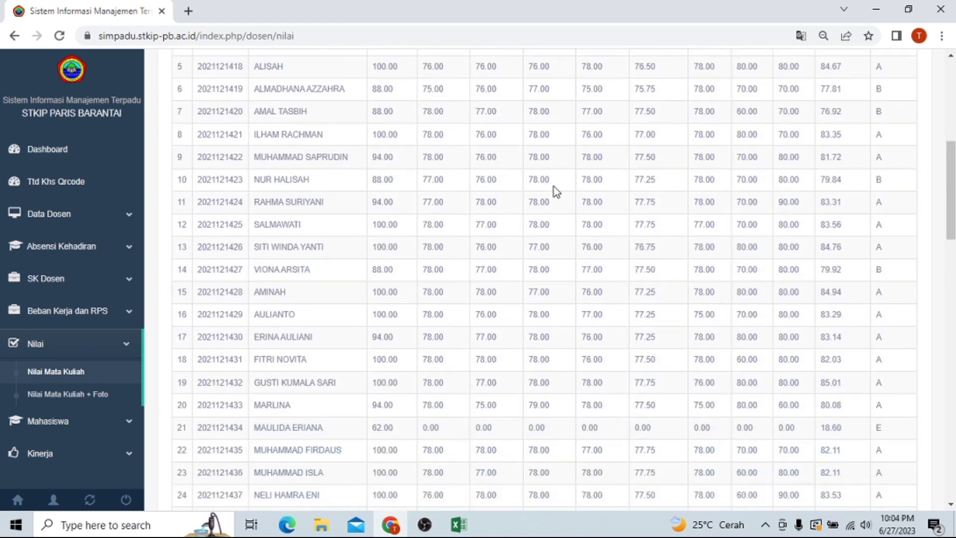
mouse_move(950, 171)
left_mouse_down()
mouse_move(951, 181)
mouse_move(948, 160)
left_mouse_up()
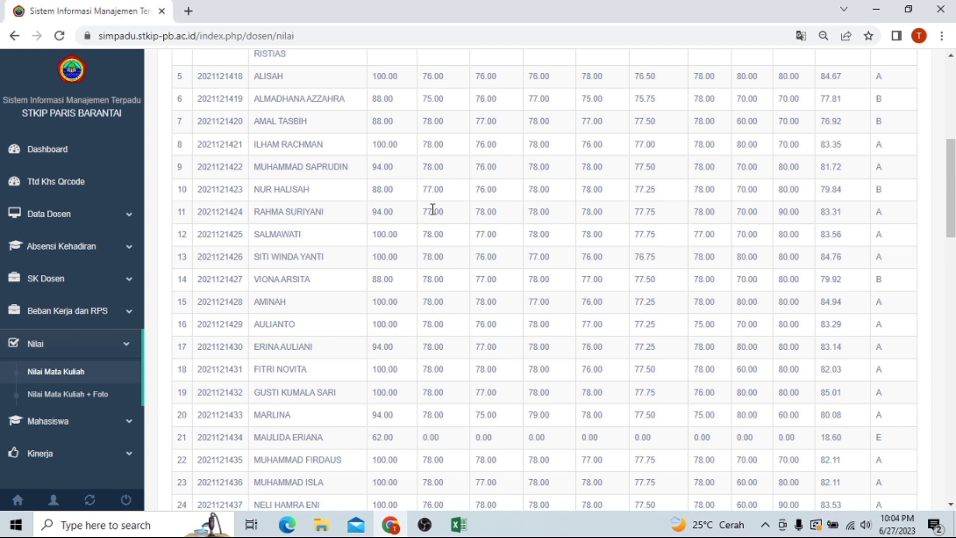
left_click(303, 197)
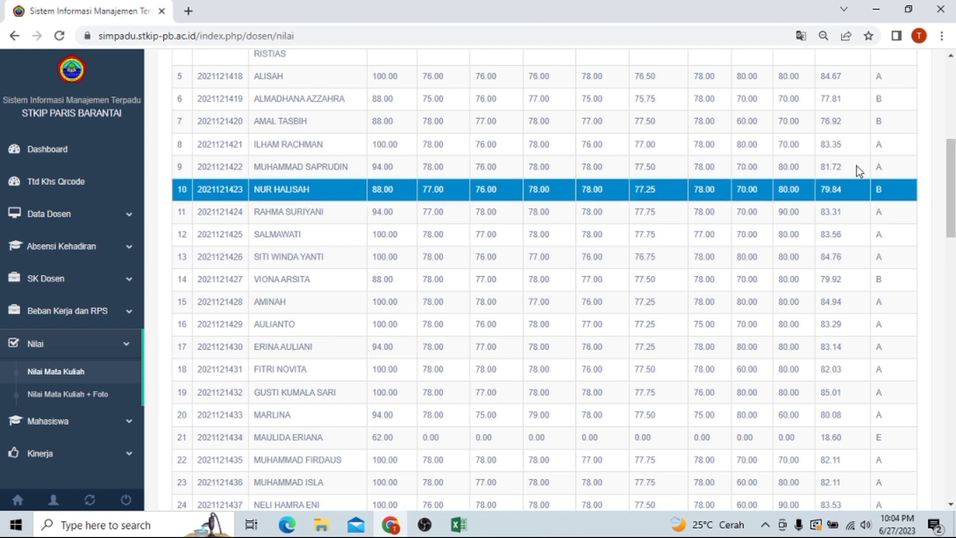
left_click(317, 196)
left_click(317, 196)
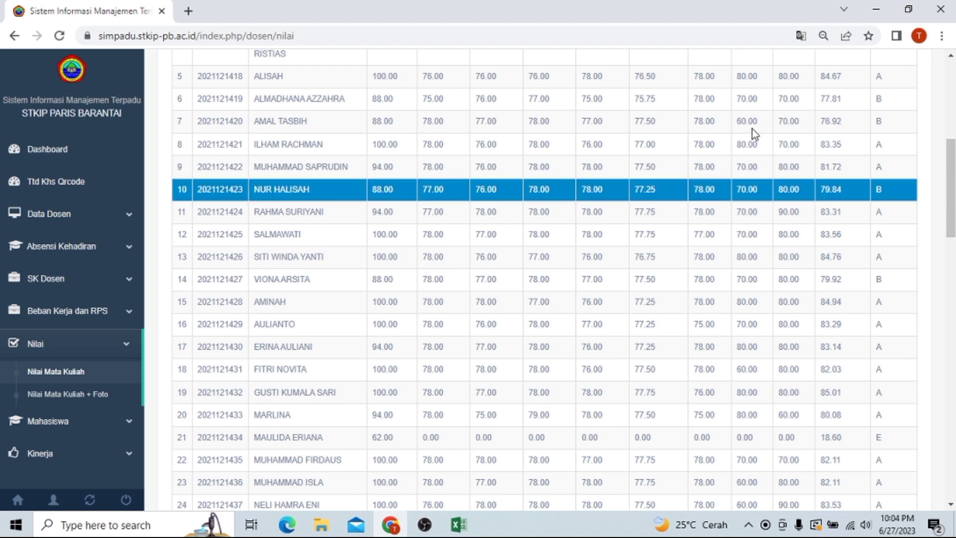
left_click_drag(950, 172, 950, 89)
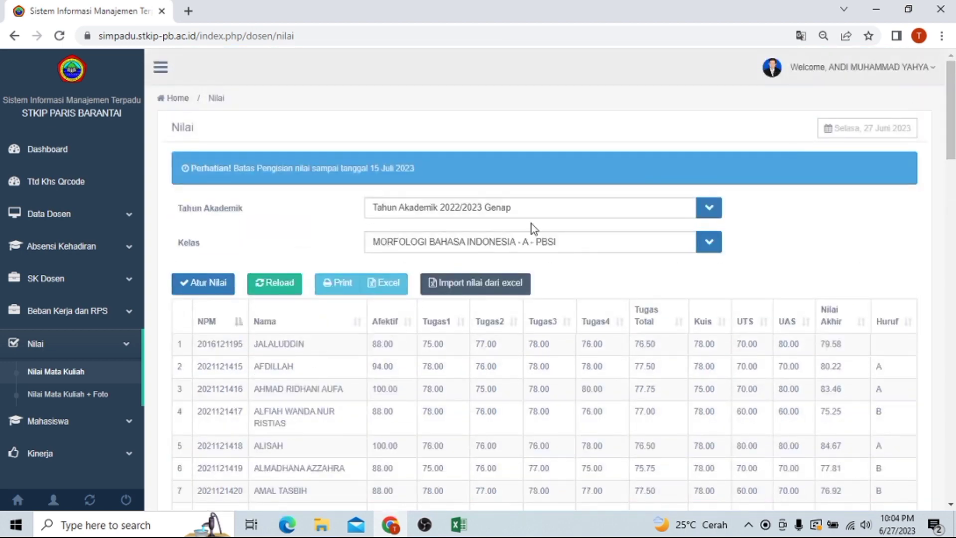
Step: In Atur Nilai for row 10, enter UTS 90, Tugas 4 80, Afektif 90 and save
left_click(182, 290)
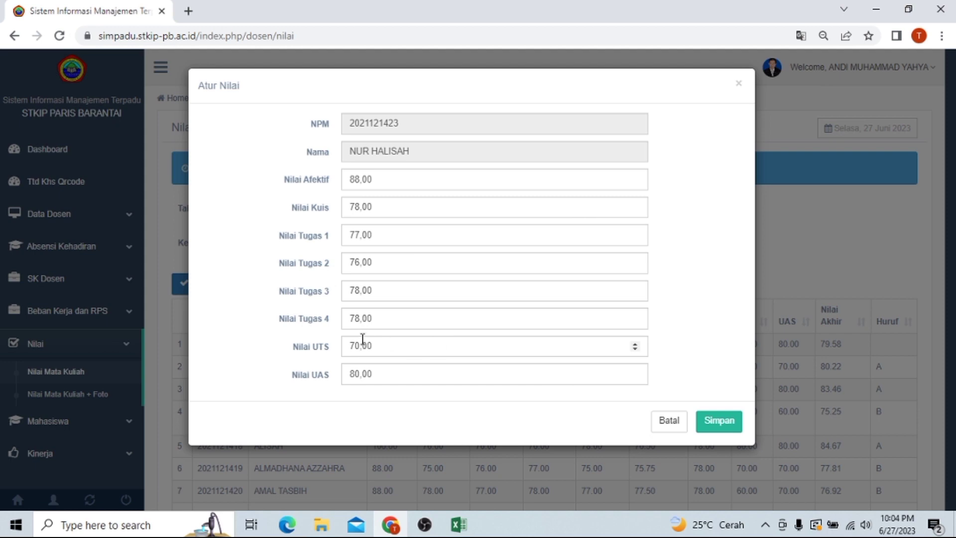
double_click(347, 343)
type("90")
left_click(358, 319)
left_click_drag(360, 319, 373, 319)
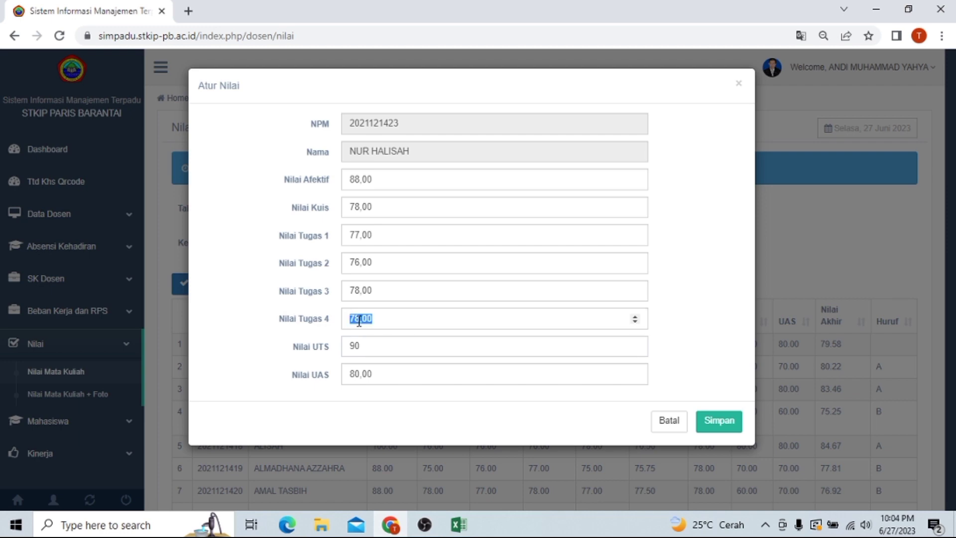
type("80")
left_click_drag(350, 178, 393, 180)
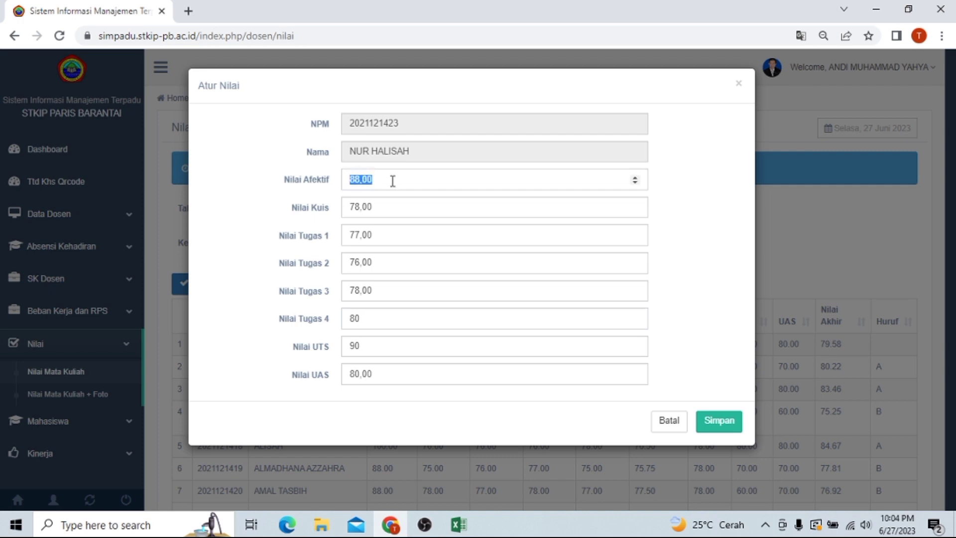
type("90")
left_click(717, 423)
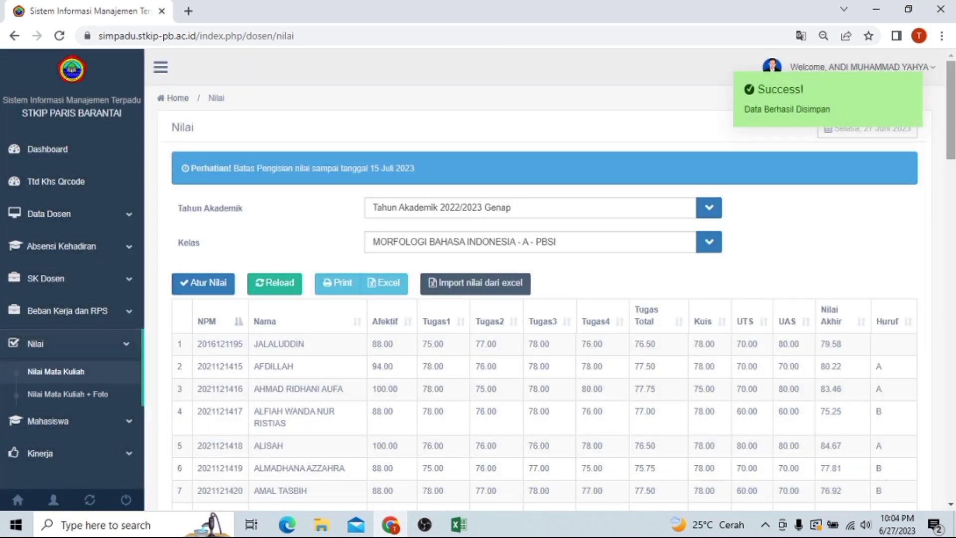
scroll(547, 278, "down", 10)
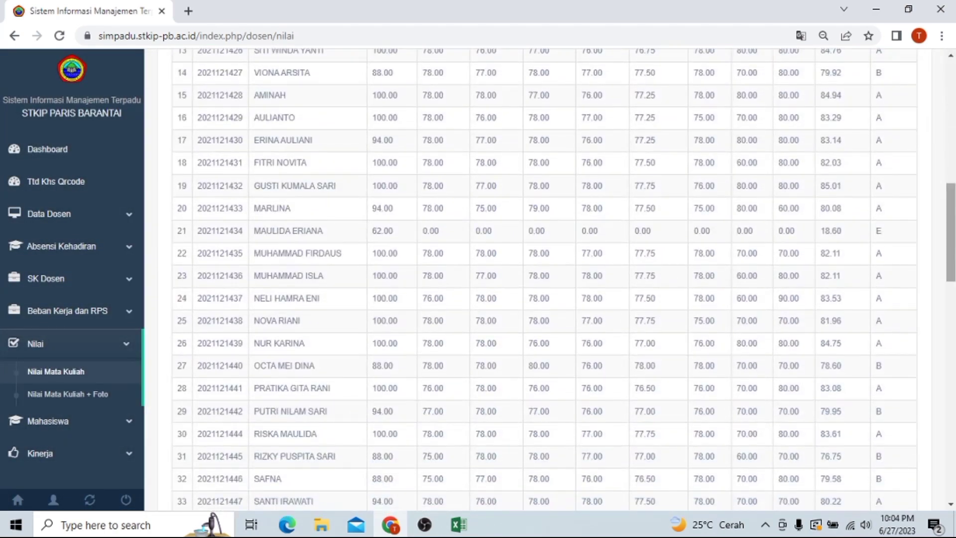
scroll(548, 279, "down", 3)
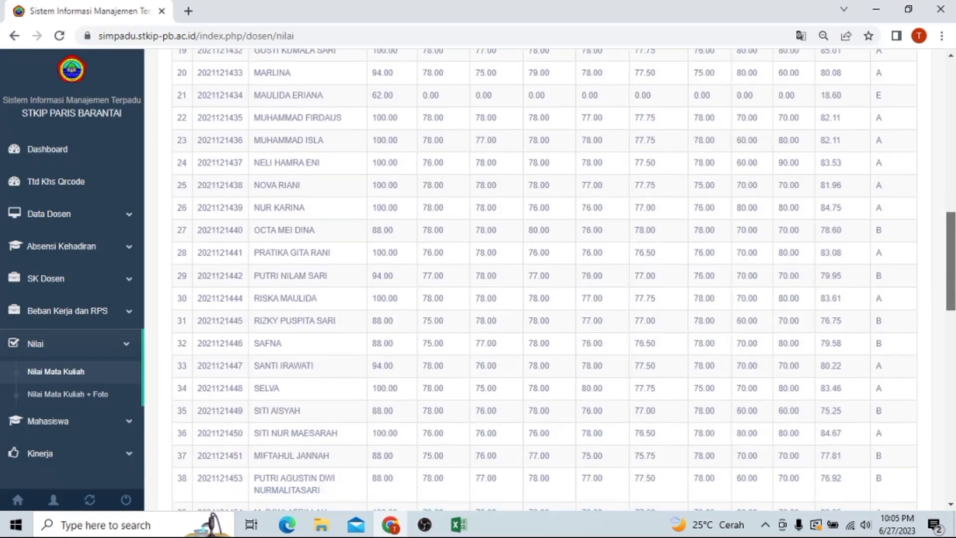
left_click_drag(954, 281, 953, 220)
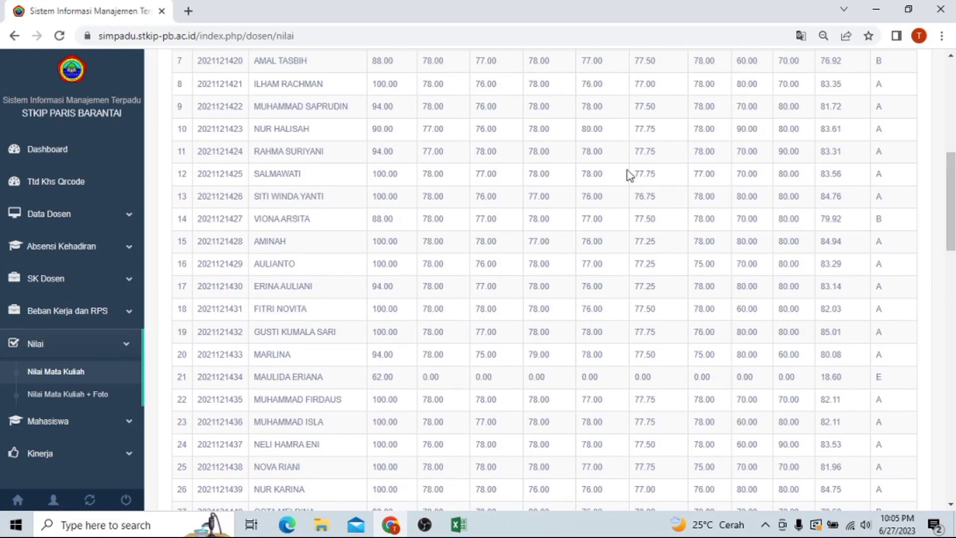
left_click(685, 132)
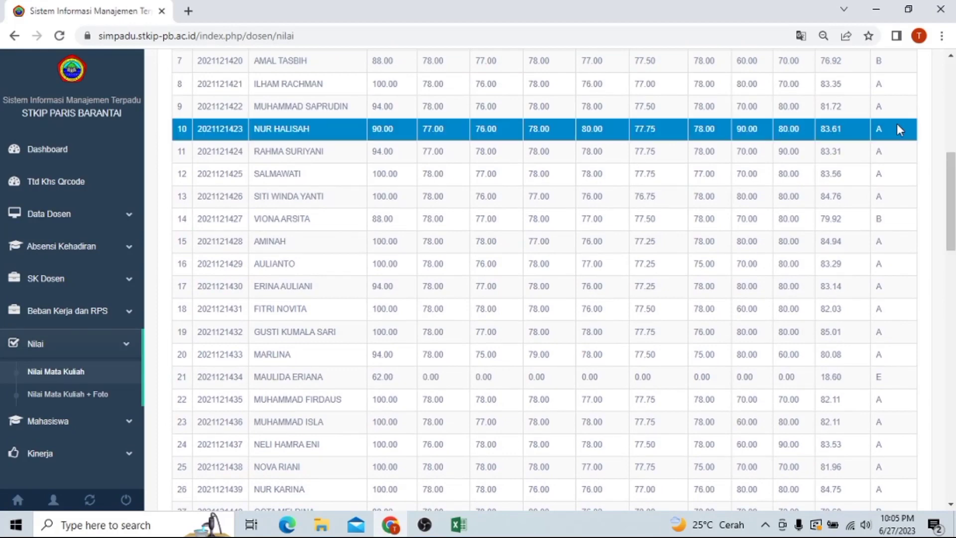